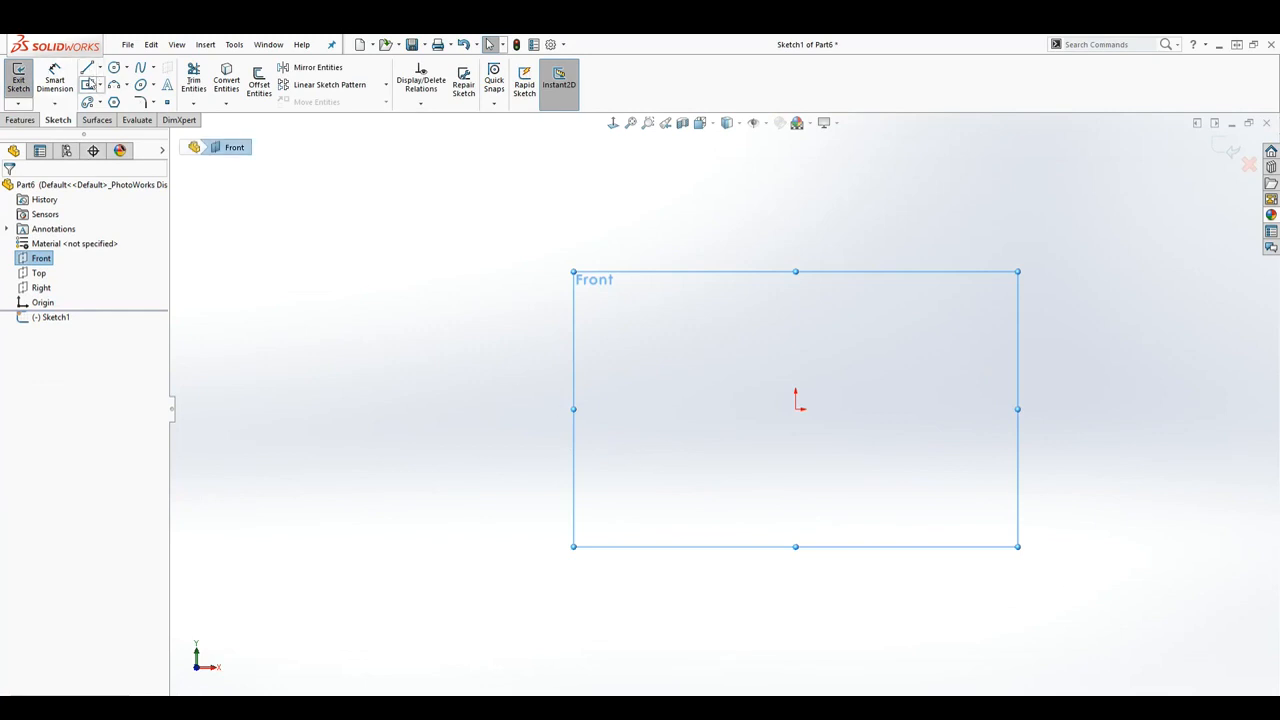
- Sketch a center rectangle about 4.55 in wide and 3.48 in high on the Front plane, well to the left of the origin
{"action": "left_click", "coordinate": [88, 86]}
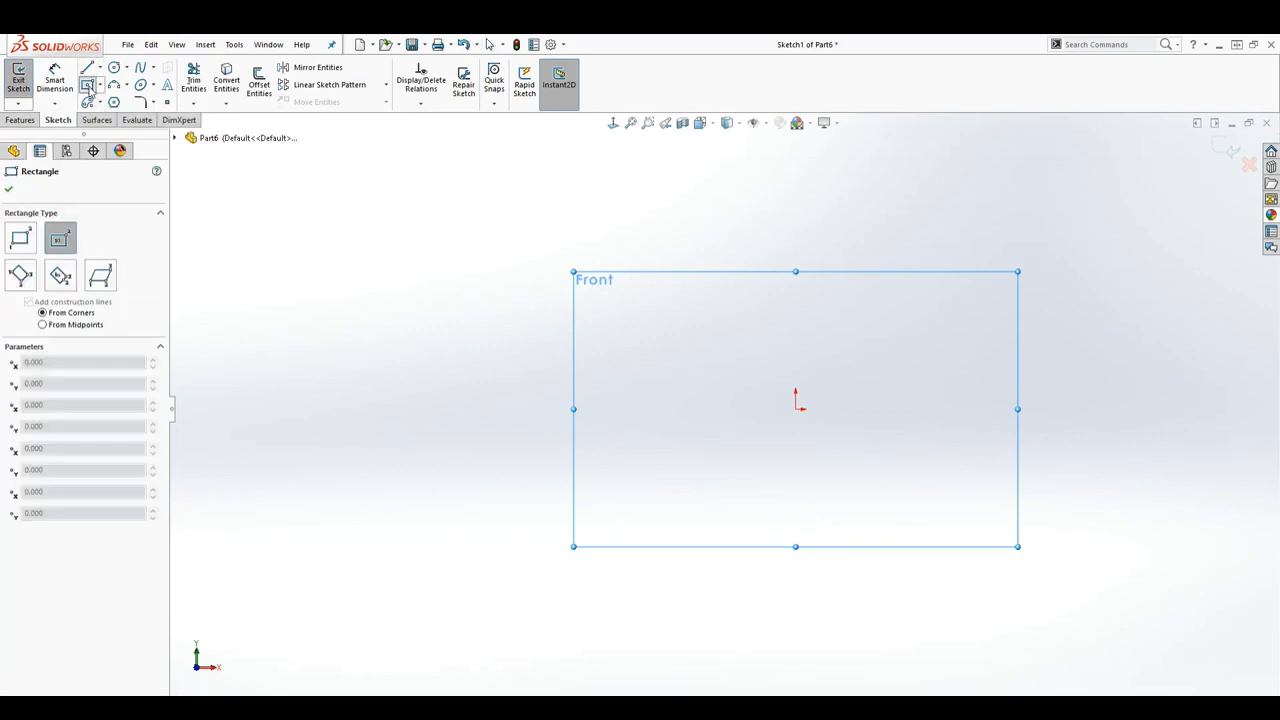
{"action": "left_click", "coordinate": [410, 394]}
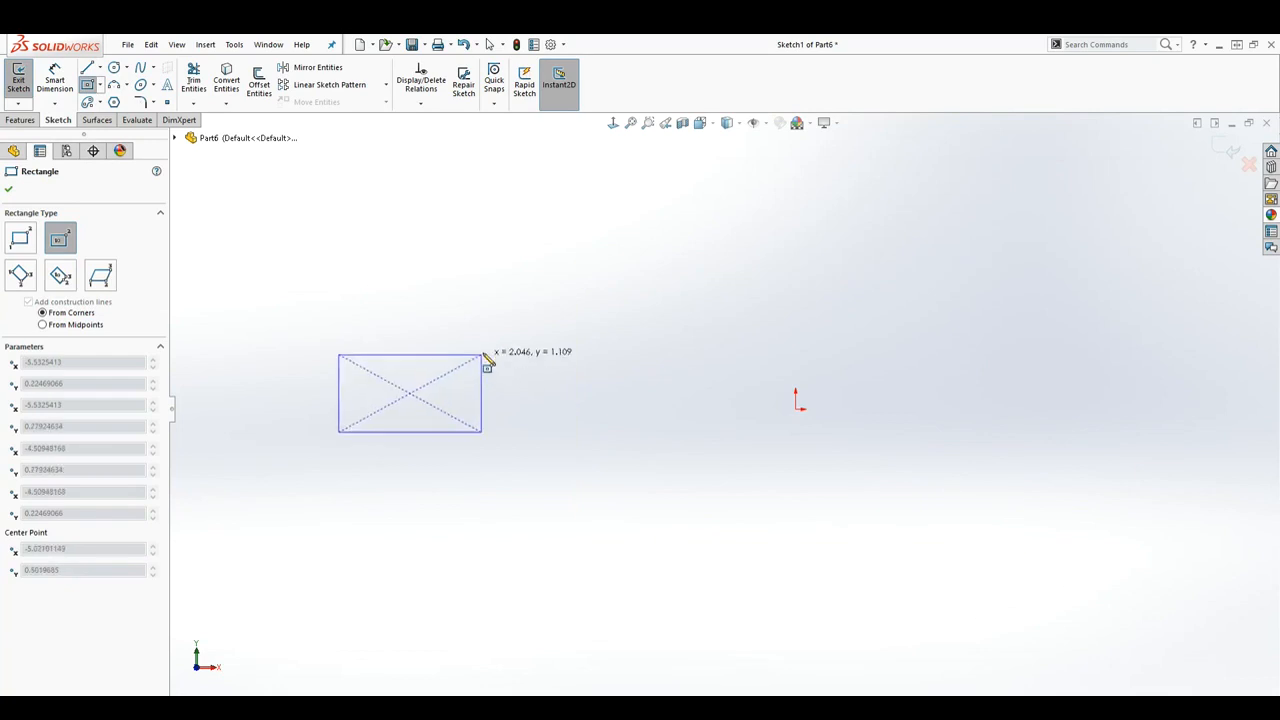
{"action": "left_click", "coordinate": [568, 272]}
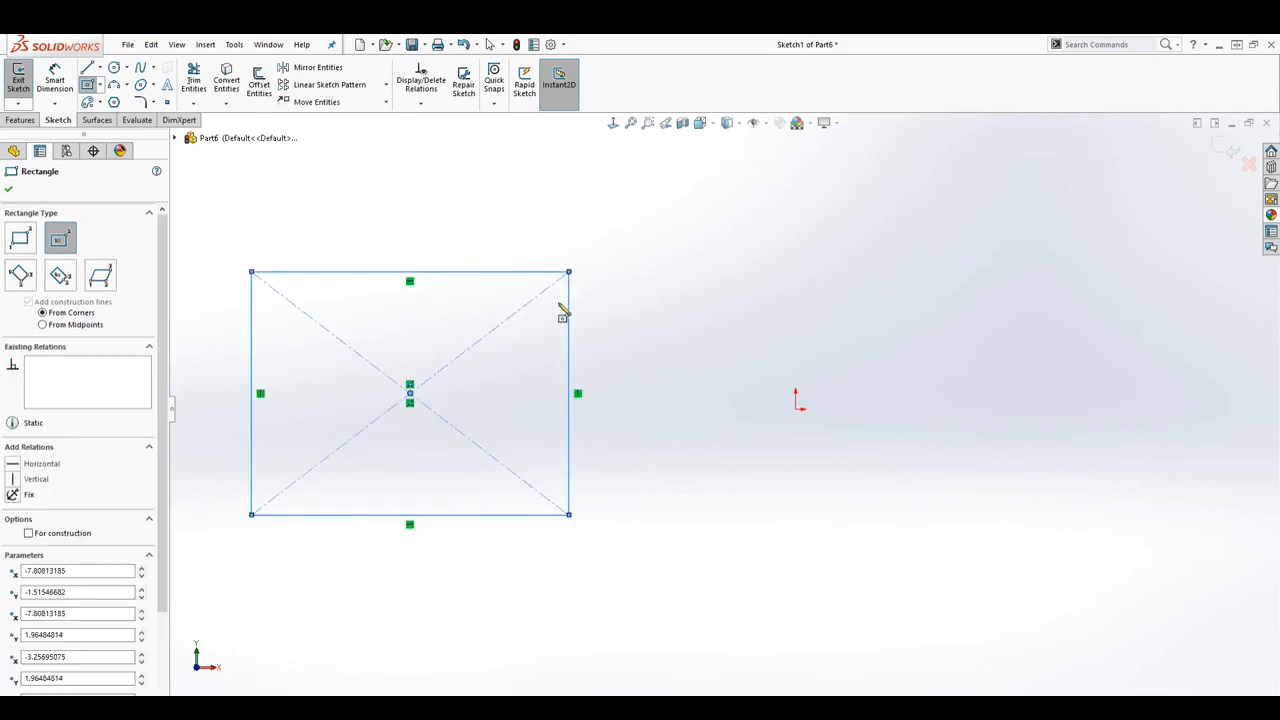
{"action": "key", "text": "Escape"}
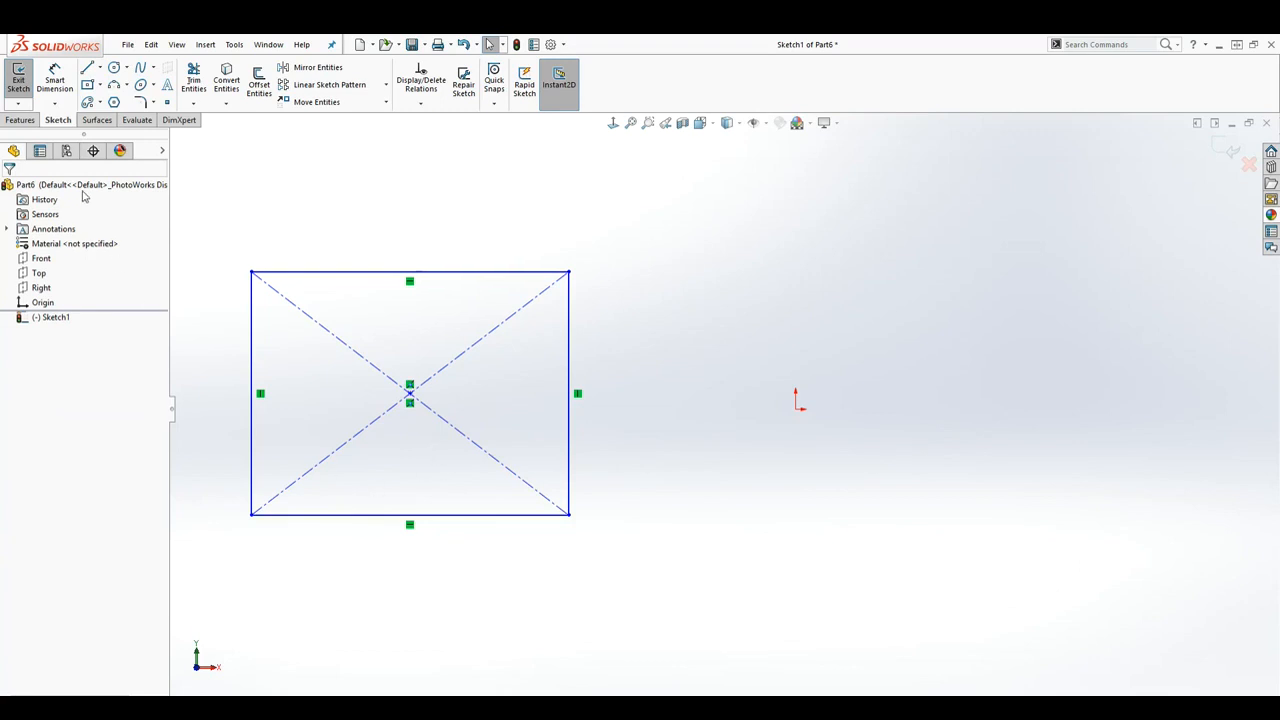
- Dimension the rectangle's upper horizontal edge and set its width to 5 in
{"action": "left_click", "coordinate": [58, 80]}
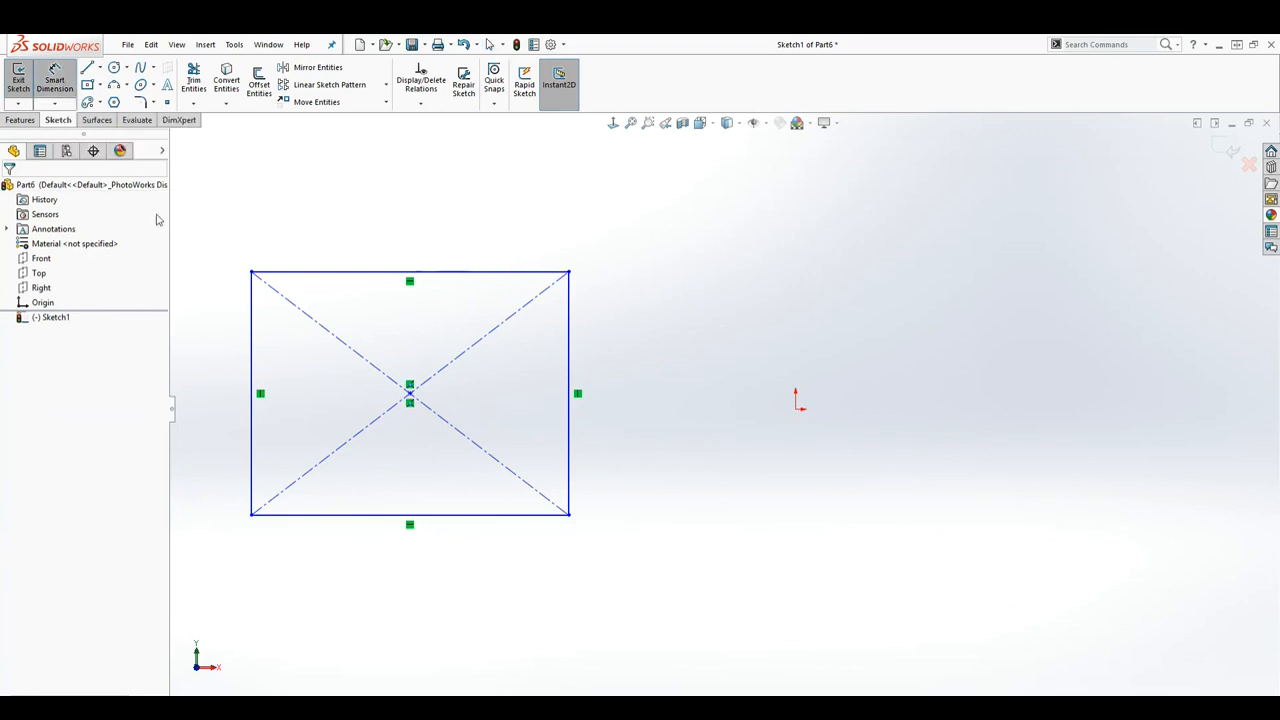
{"action": "left_click", "coordinate": [288, 277]}
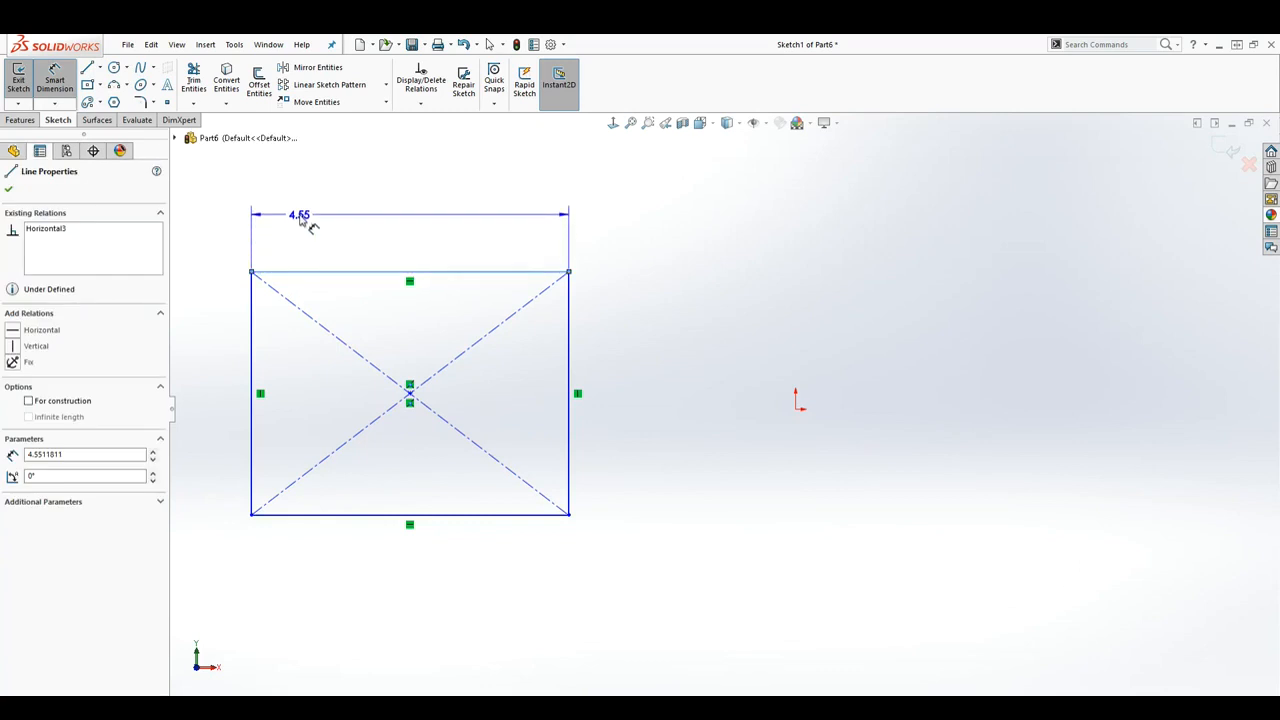
{"action": "left_click", "coordinate": [300, 220]}
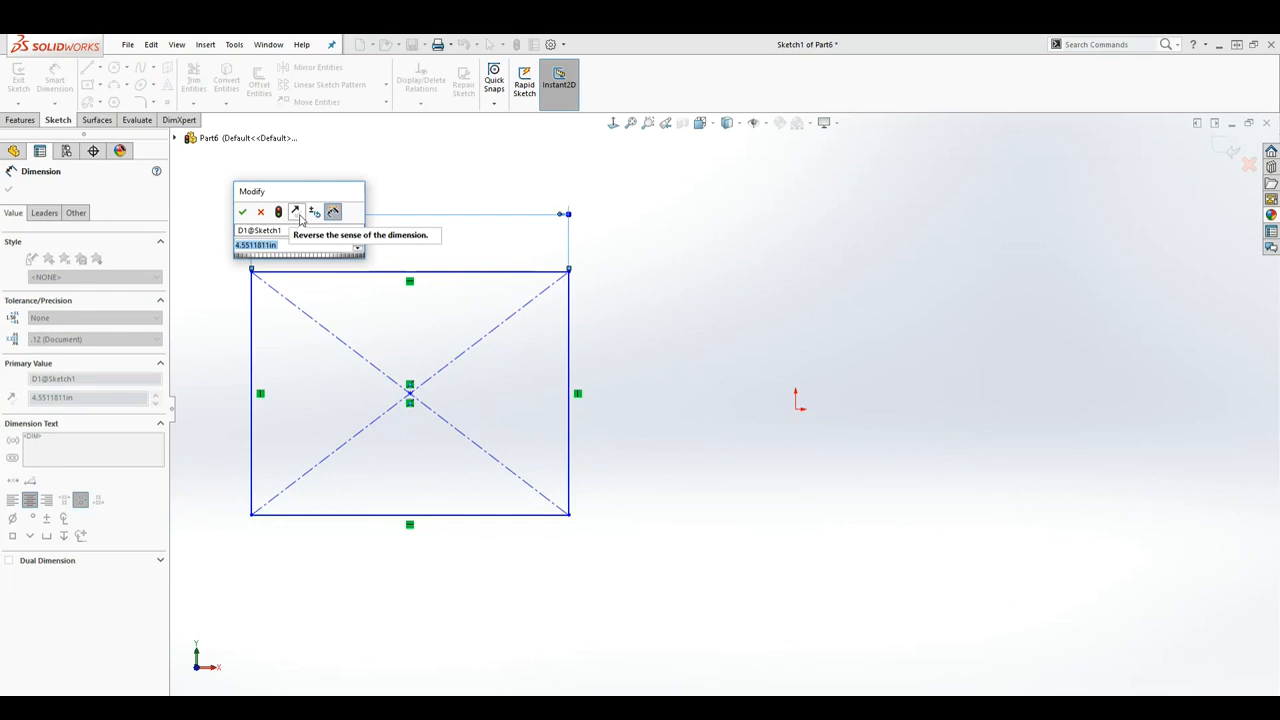
{"action": "type", "text": "5"}
{"action": "key", "text": "Return"}
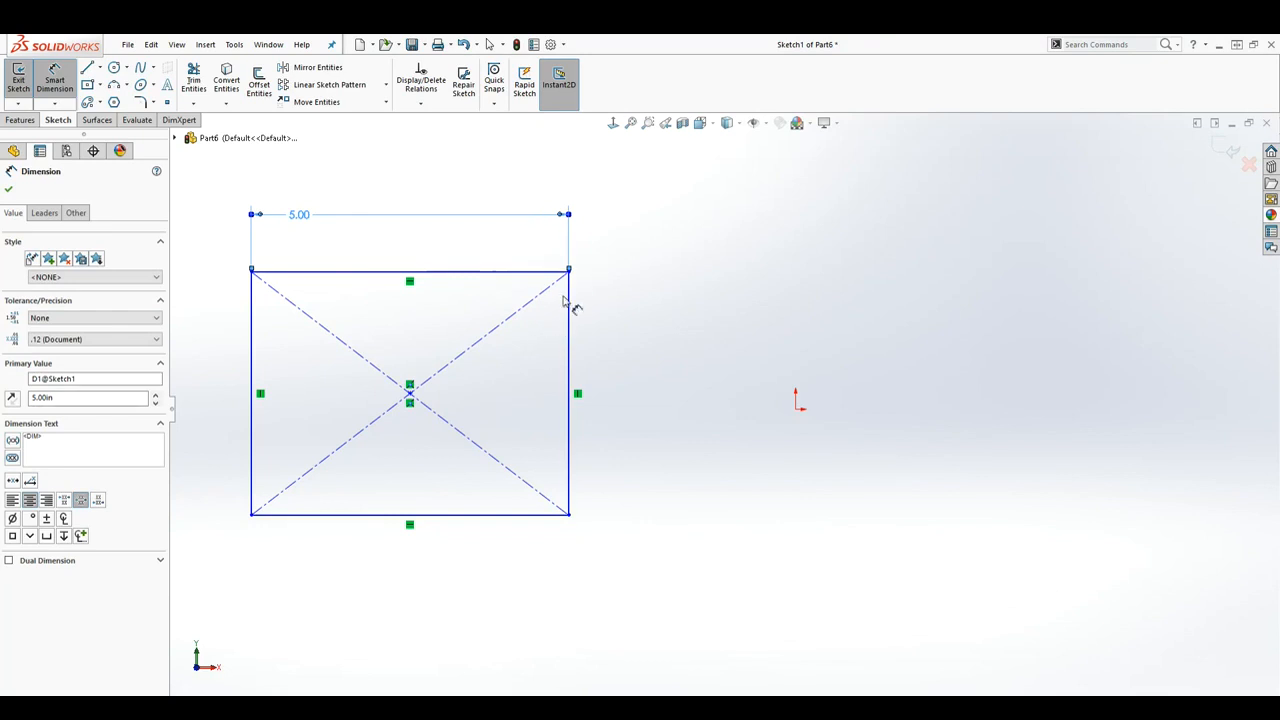
{"action": "key", "text": "Escape"}
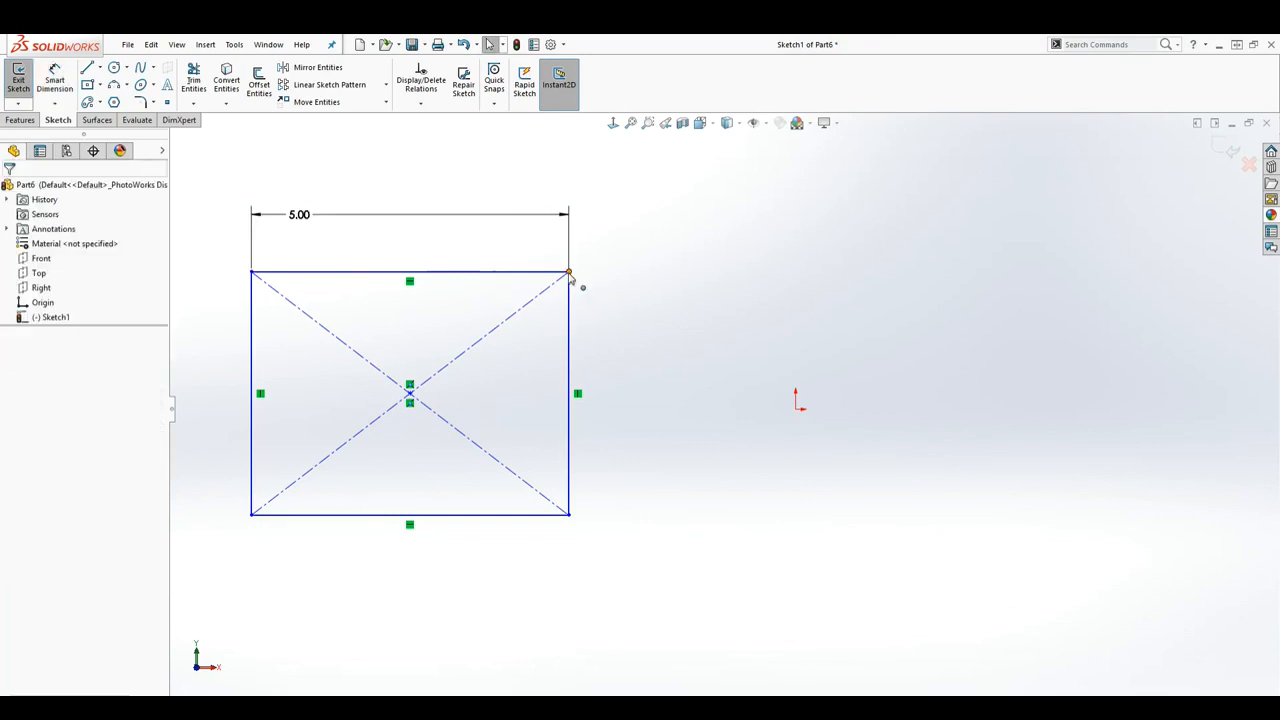
- Dimension the vertical distance between the rectangle's two right-hand corners and set it to 4 in
{"action": "left_click", "coordinate": [56, 72]}
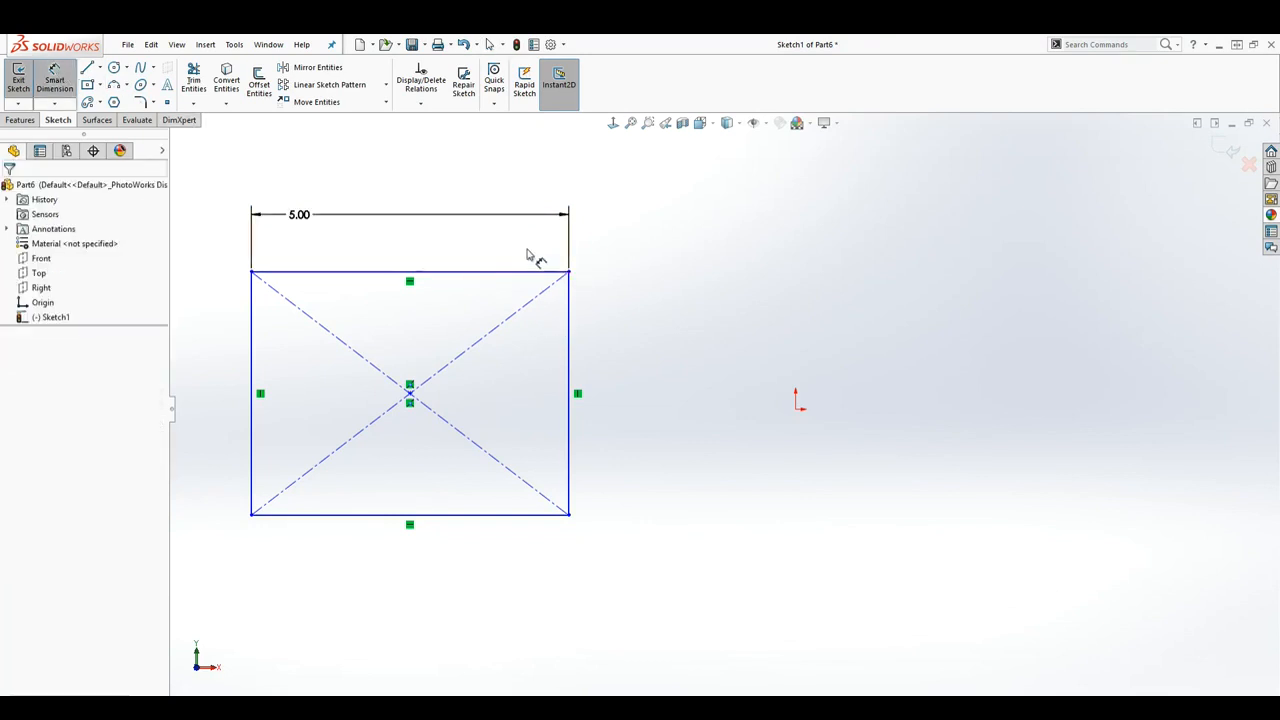
{"action": "left_click", "coordinate": [569, 272]}
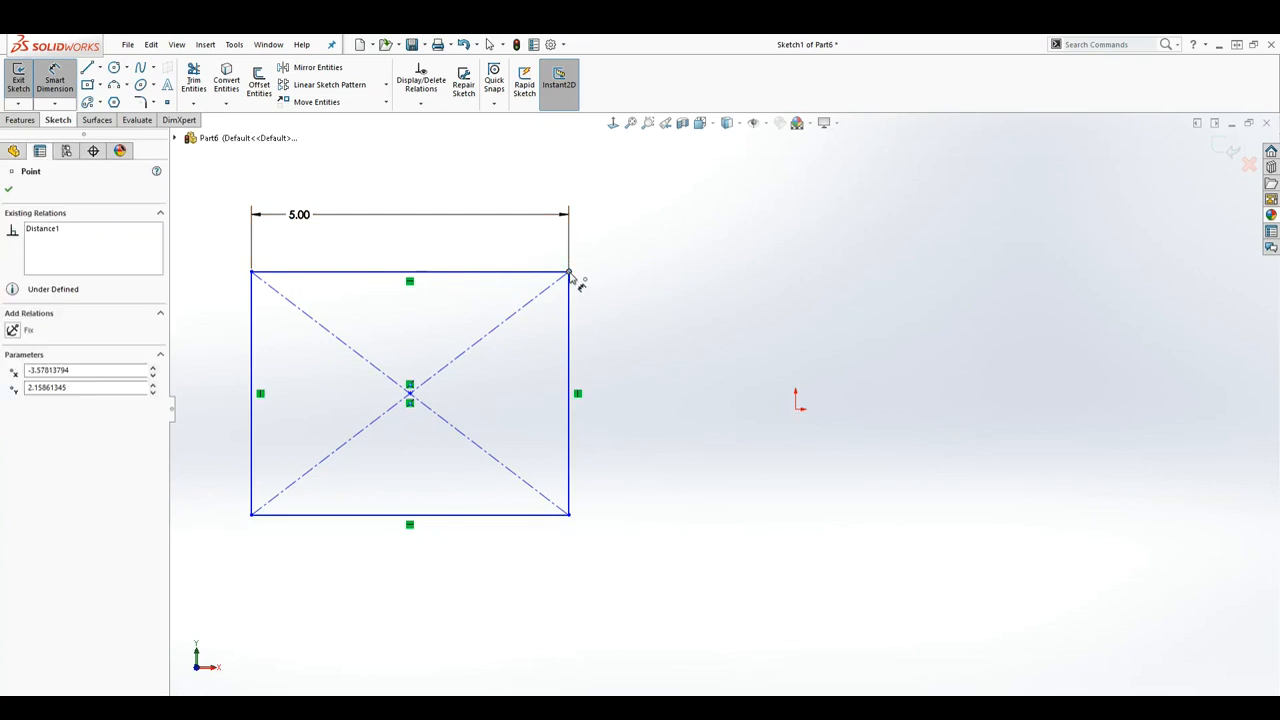
{"action": "left_click", "coordinate": [570, 517]}
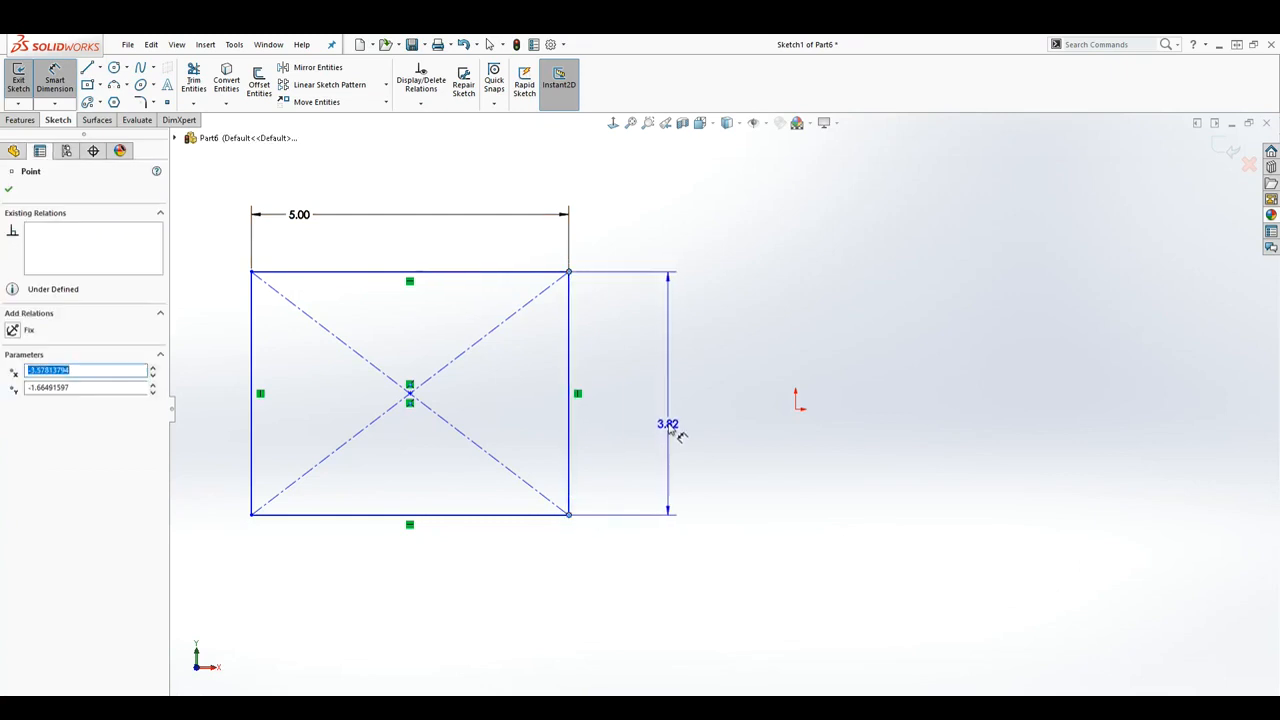
{"action": "left_click", "coordinate": [673, 423]}
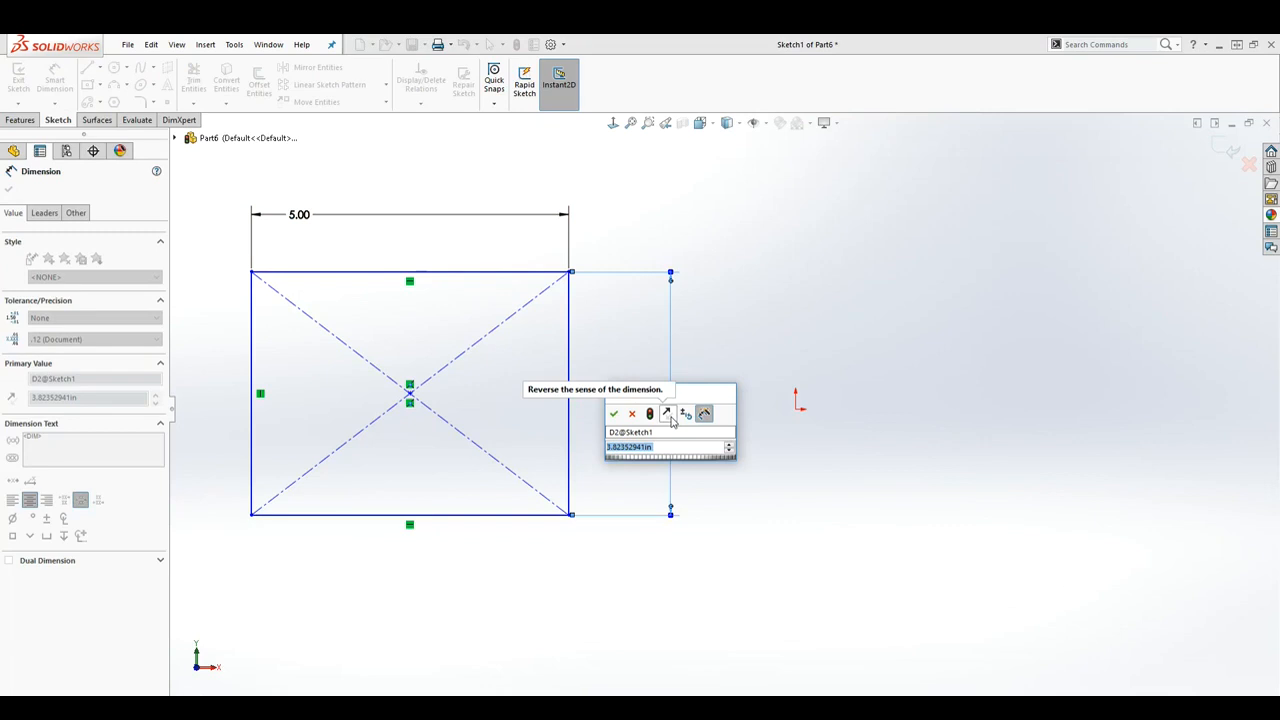
{"action": "type", "text": "4"}
{"action": "key", "text": "Return"}
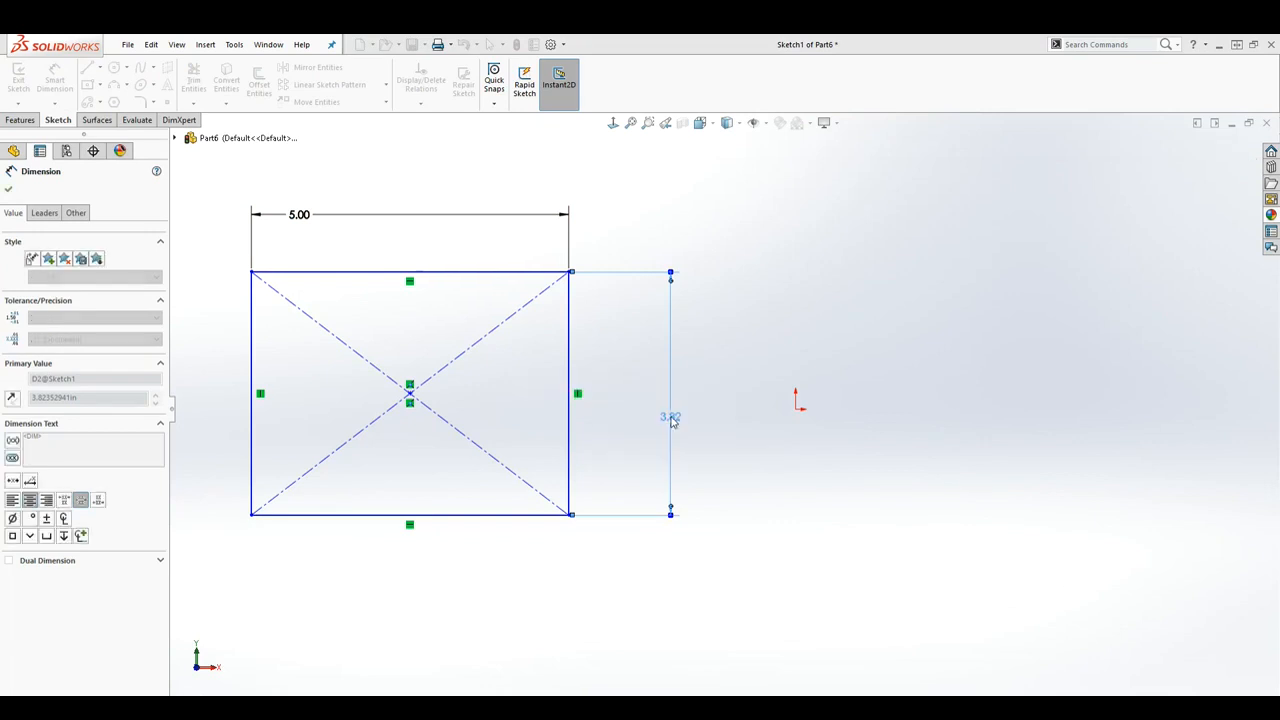
{"action": "key", "text": "Escape"}
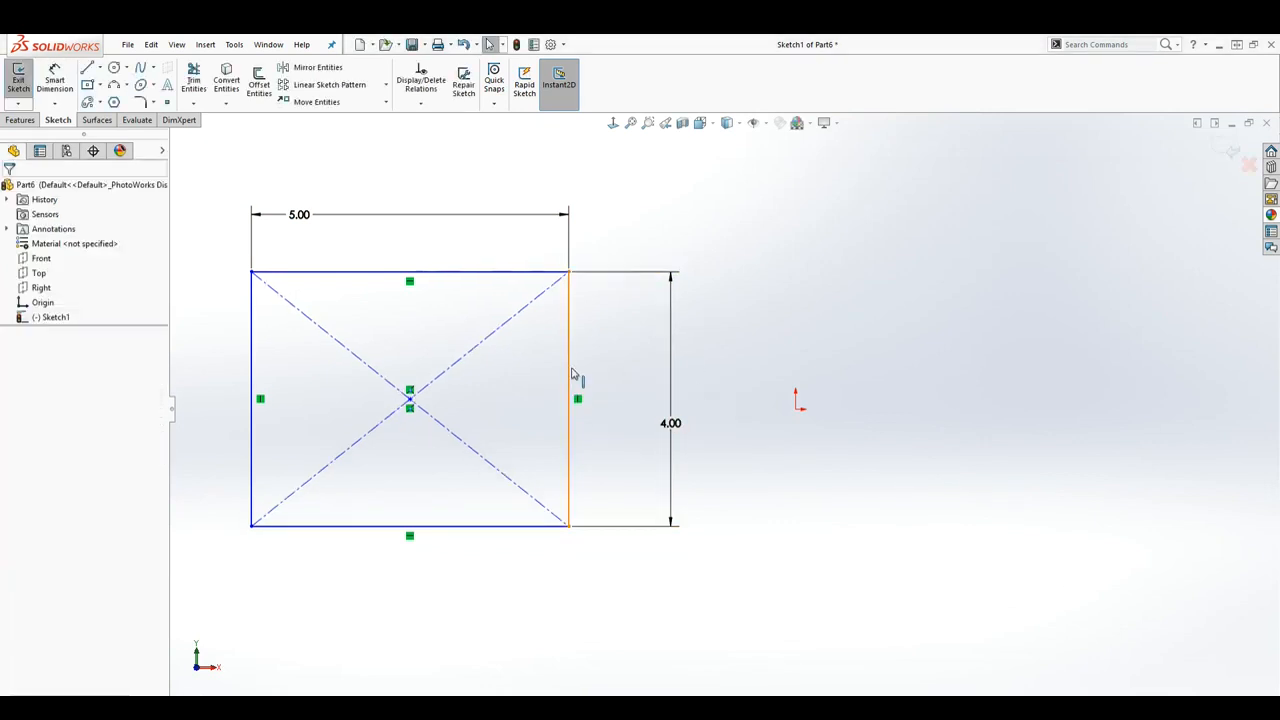
- Try a different value for the rectangle's width dimension and set it back to 5 in
{"action": "left_click", "coordinate": [466, 220]}
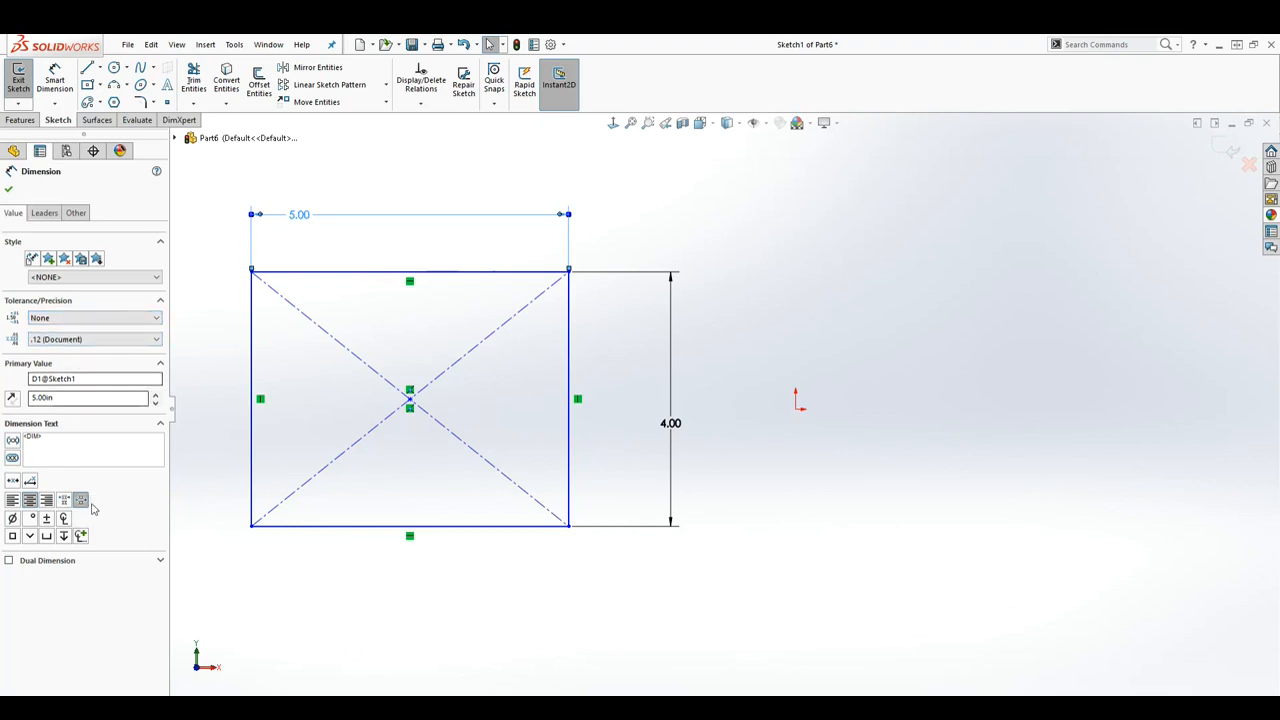
{"action": "left_click", "coordinate": [378, 291]}
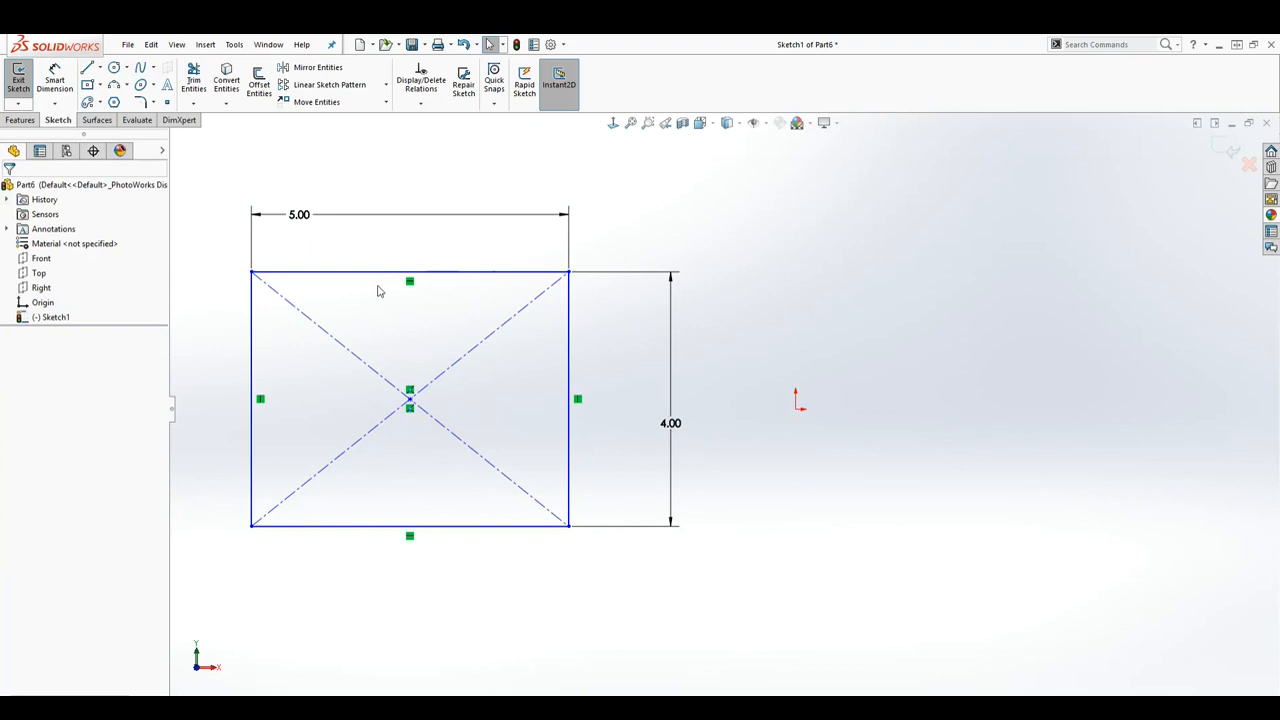
{"action": "double_click", "coordinate": [303, 216]}
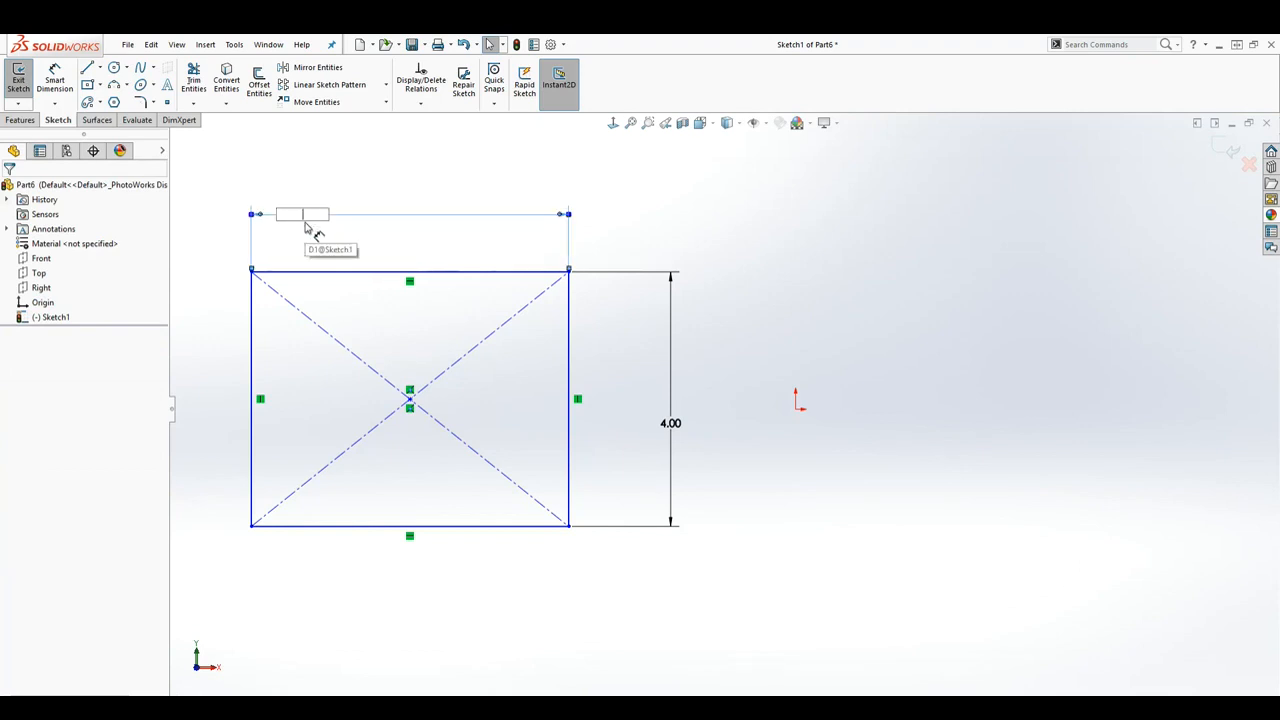
{"action": "key", "text": "Return"}
{"action": "double_click", "coordinate": [249, 217]}
{"action": "type", "text": "5"}
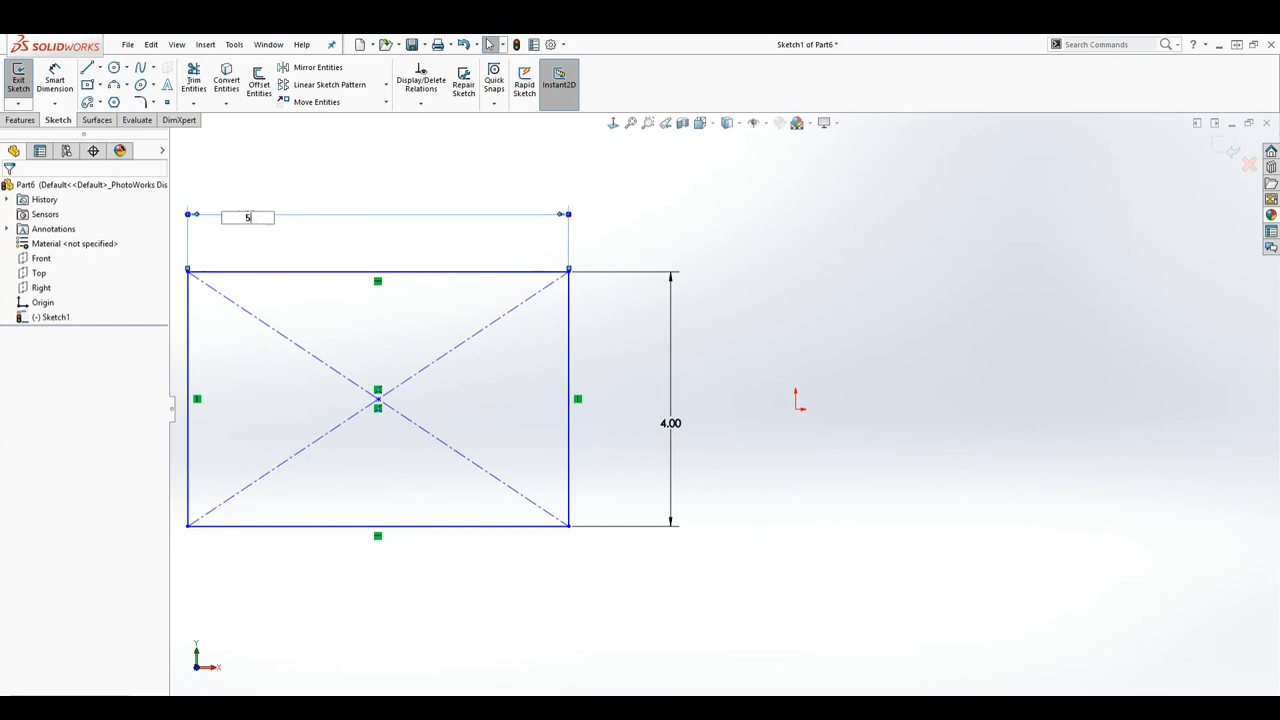
{"action": "key", "text": "Return"}
- Sketch a circle about 3.51 in in diameter to the right of the rectangle, enclosing the origin
{"action": "key", "text": "f"}
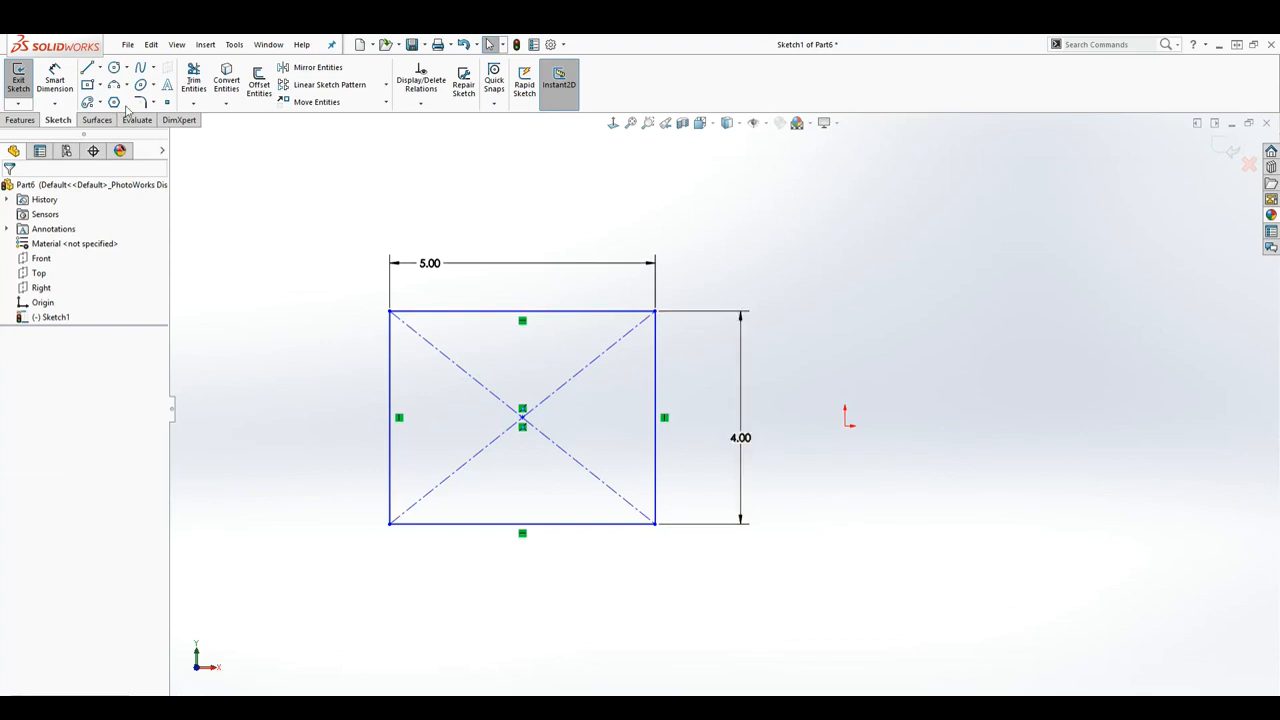
{"action": "scroll", "coordinate": [736, 488], "scroll_direction": "down", "scroll_amount": 2}
{"action": "scroll", "coordinate": [731, 477], "scroll_direction": "up", "scroll_amount": 3}
{"action": "scroll", "coordinate": [928, 463], "scroll_direction": "down", "scroll_amount": 1}
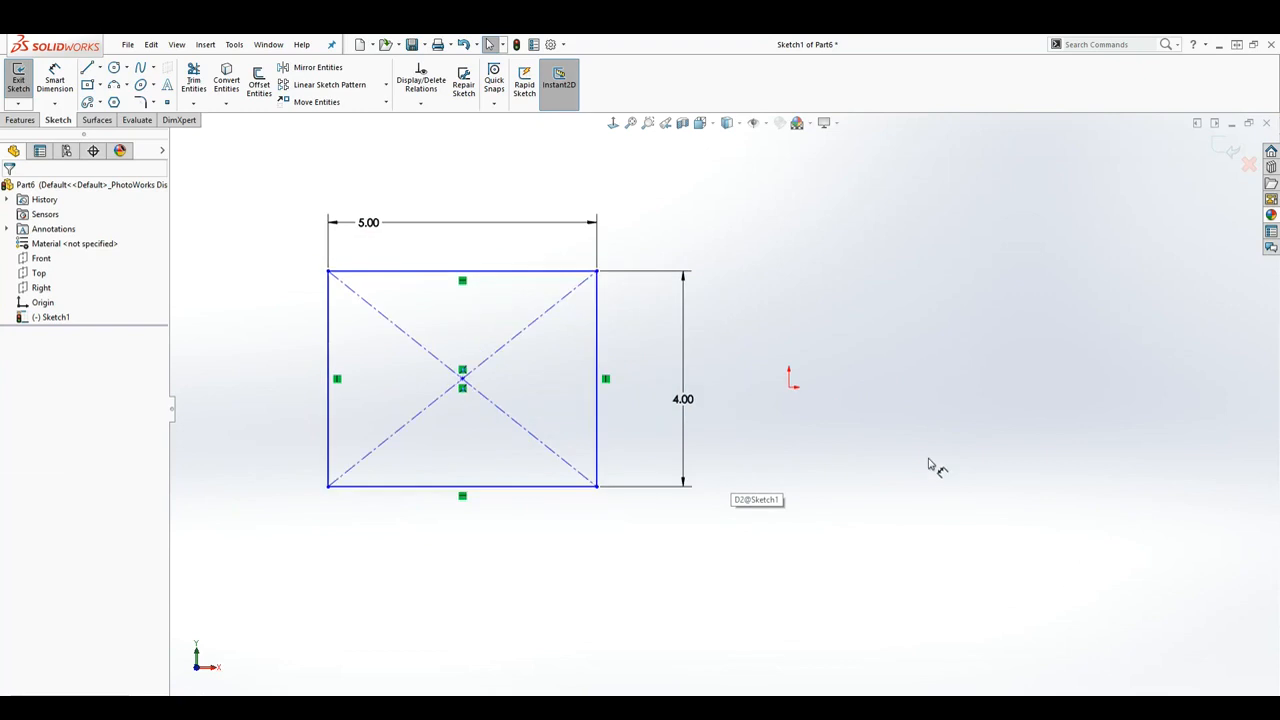
{"action": "scroll", "coordinate": [928, 463], "scroll_direction": "down", "scroll_amount": 1}
{"action": "left_click", "coordinate": [114, 67]}
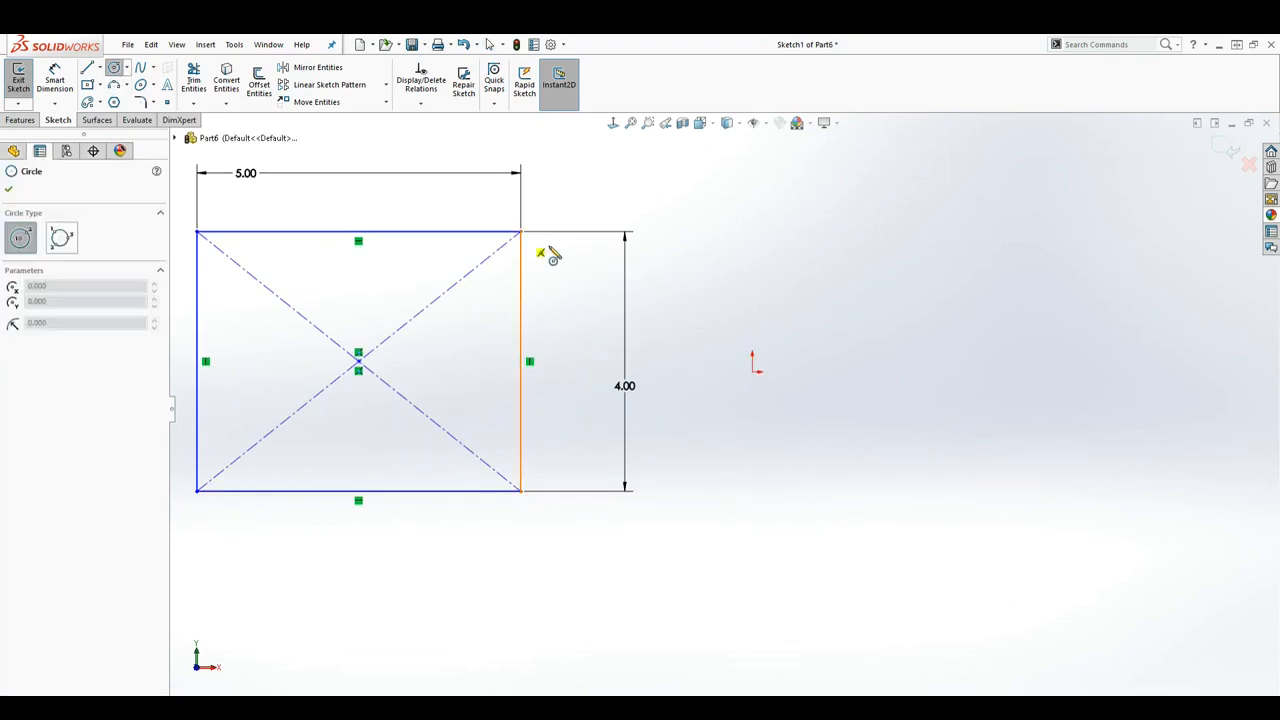
{"action": "left_click", "coordinate": [787, 296]}
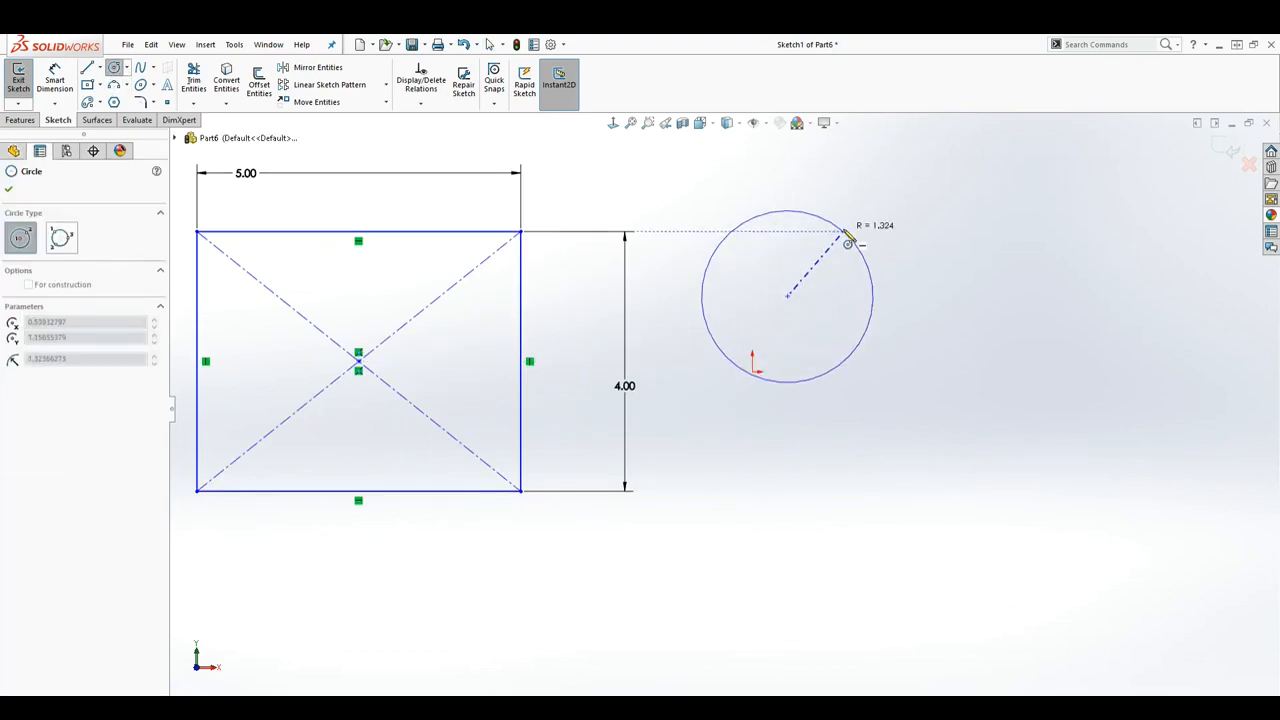
{"action": "left_click", "coordinate": [868, 235]}
{"action": "key", "text": "Escape"}
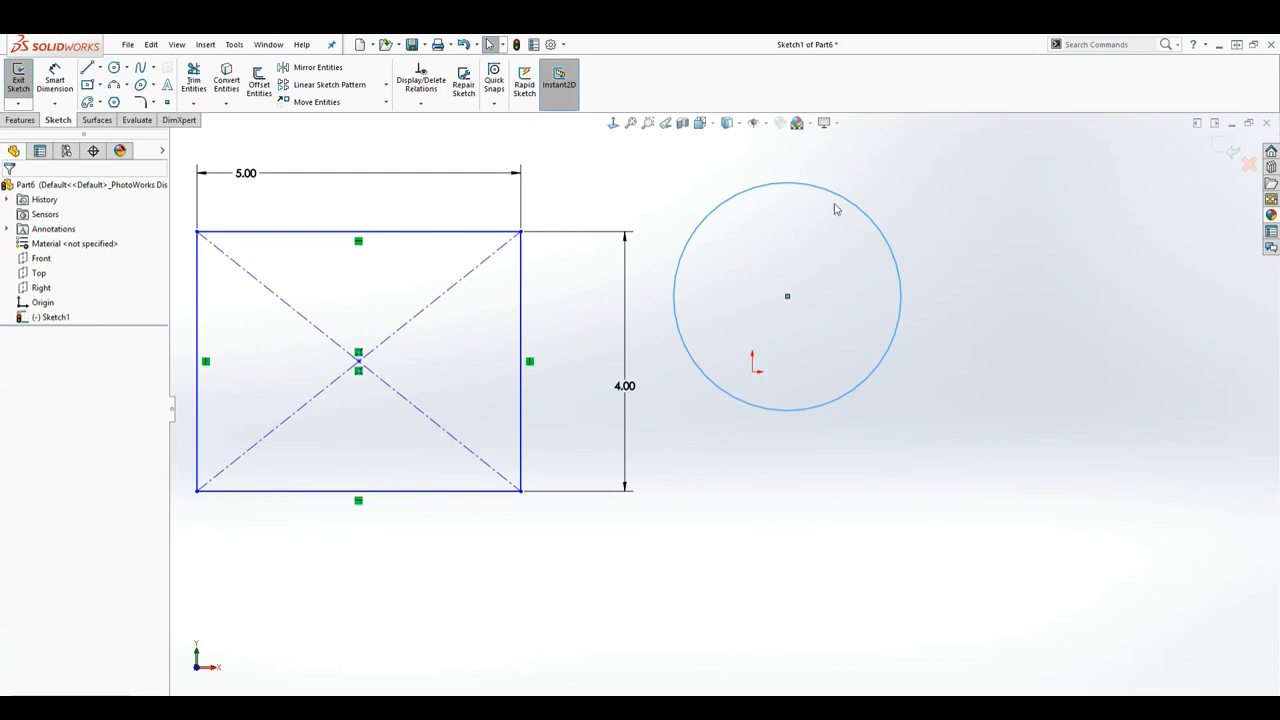
- Dimension the circle and set its diameter to 4 in
{"action": "left_click", "coordinate": [55, 78]}
{"action": "left_click", "coordinate": [740, 396]}
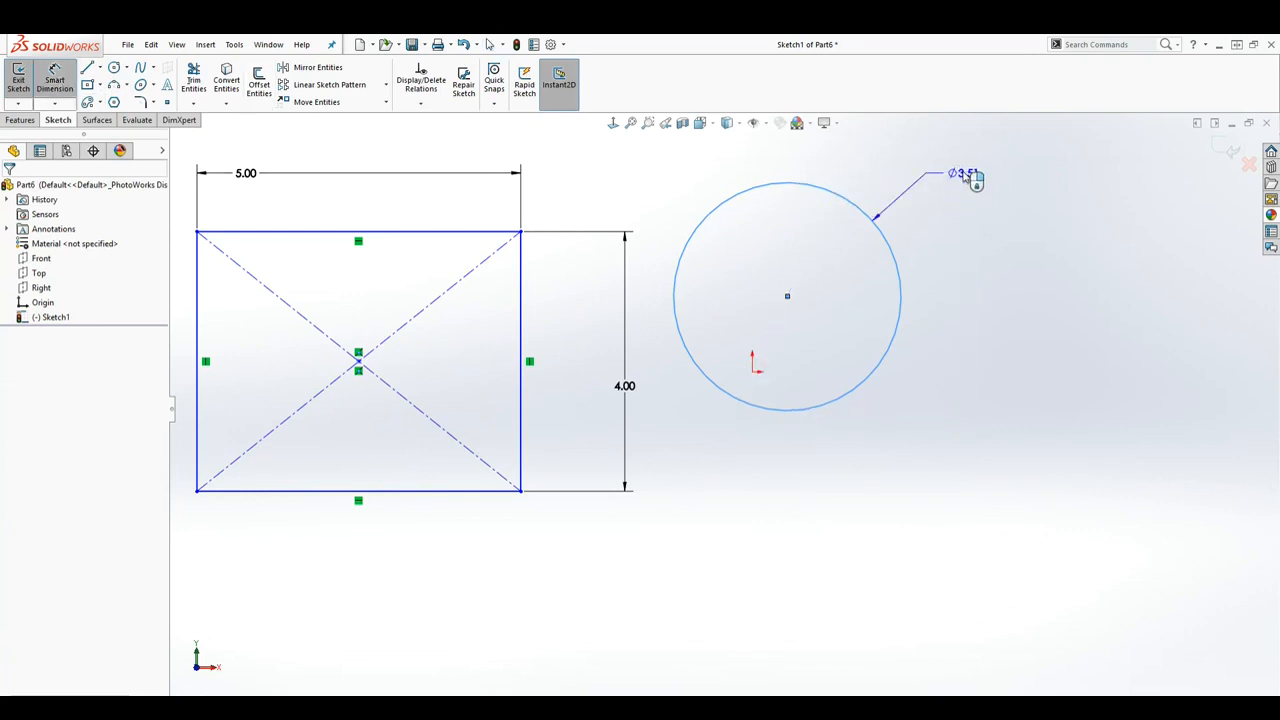
{"action": "left_click", "coordinate": [956, 158]}
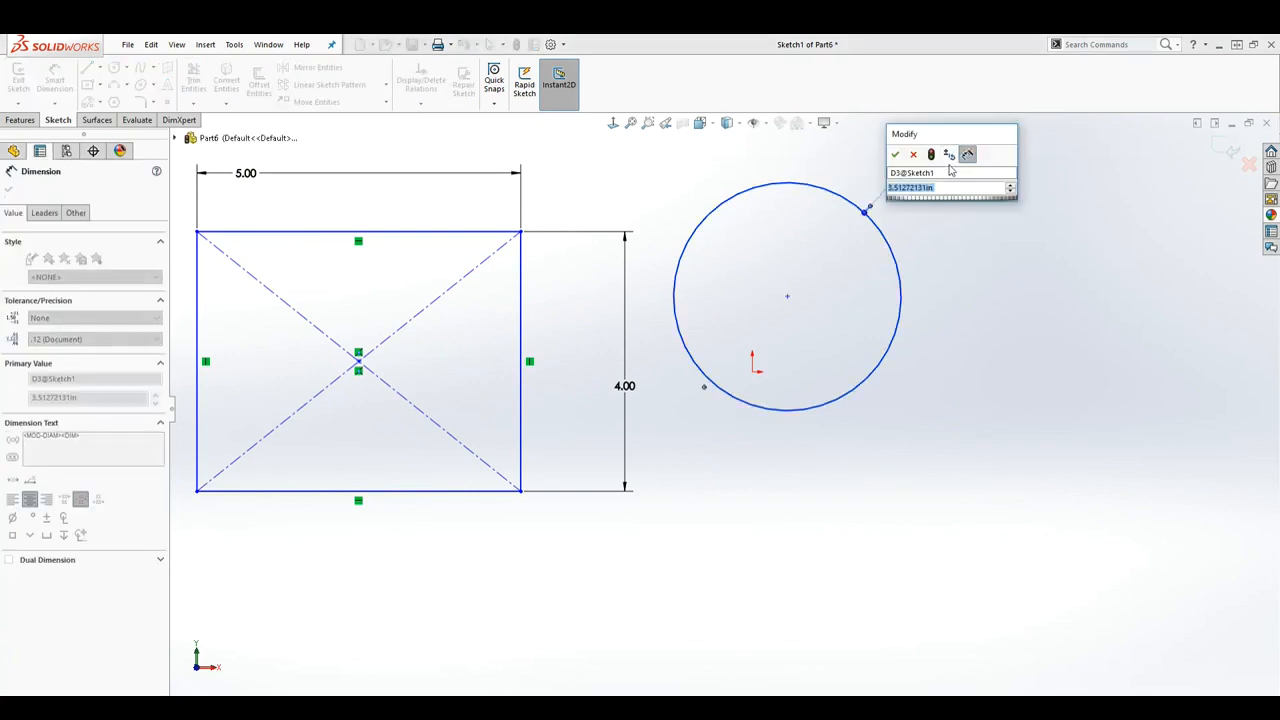
{"action": "type", "text": "4"}
{"action": "key", "text": "Return"}
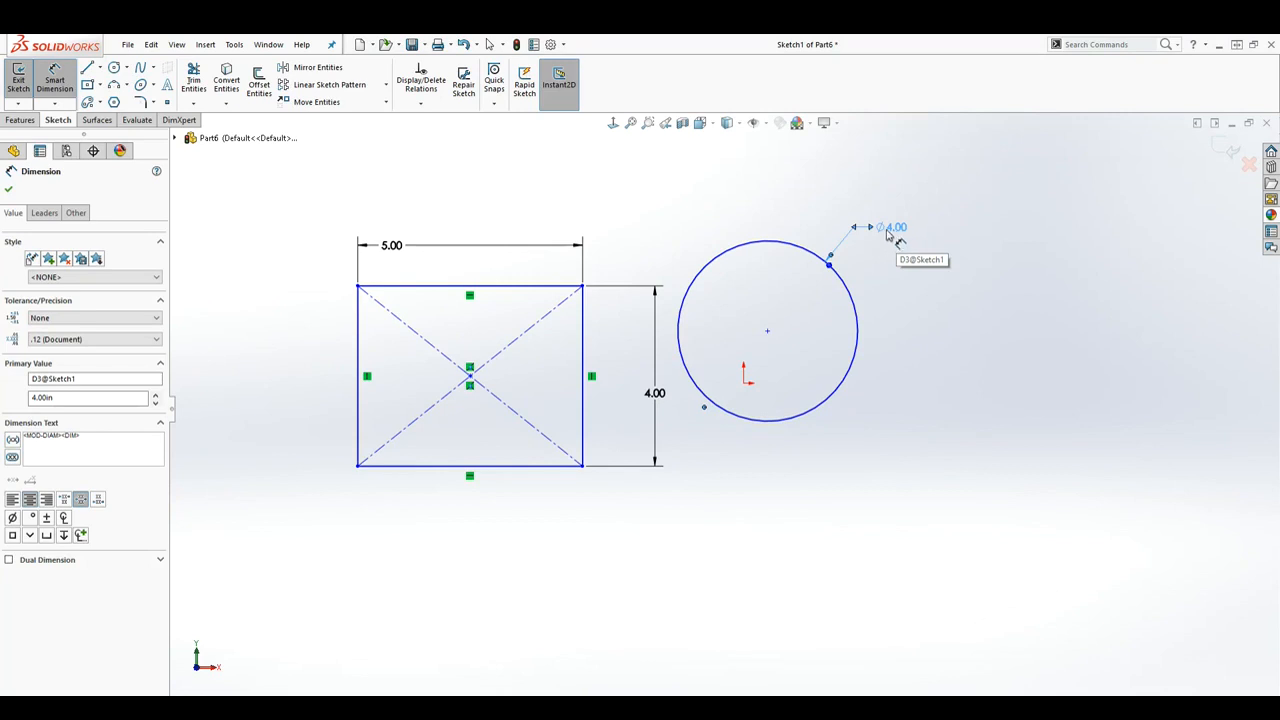
{"action": "key", "text": "Escape"}
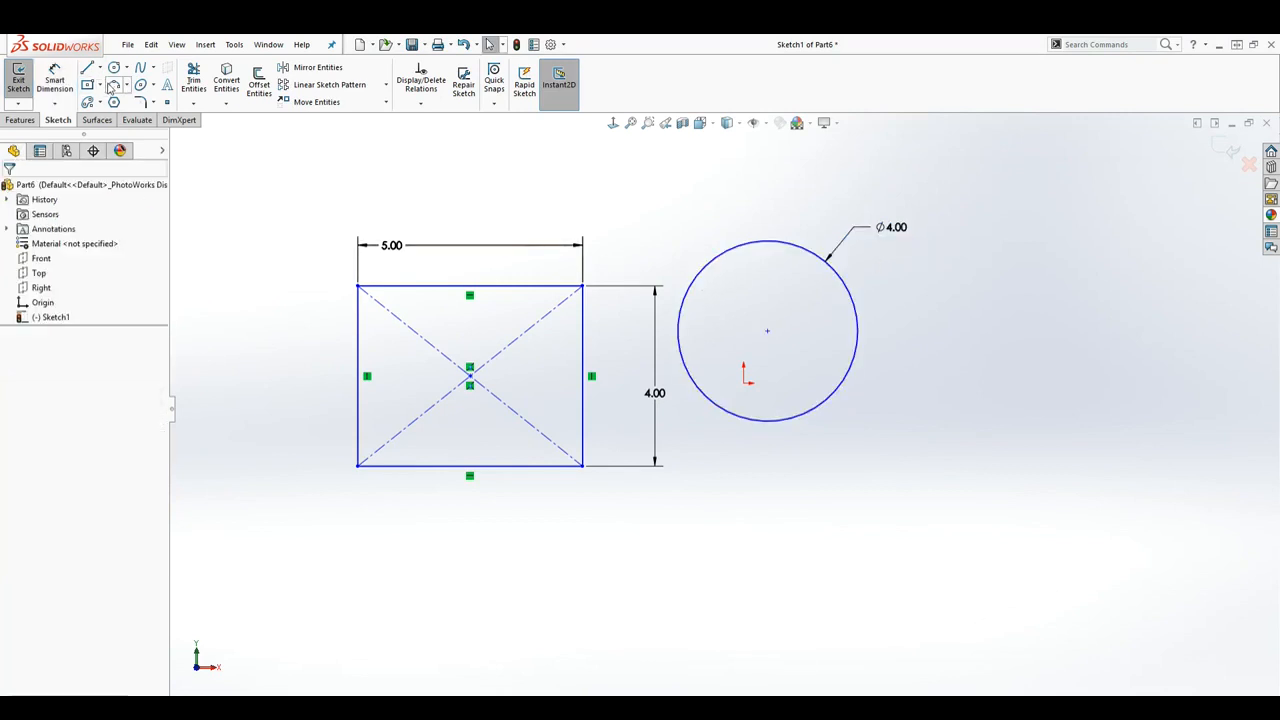
- Sketch a three-point arc forming an upward half circle about 3.18 in across to the right of the circle
{"action": "left_click", "coordinate": [115, 86]}
{"action": "scroll", "coordinate": [1060, 350], "scroll_direction": "down", "scroll_amount": 5}
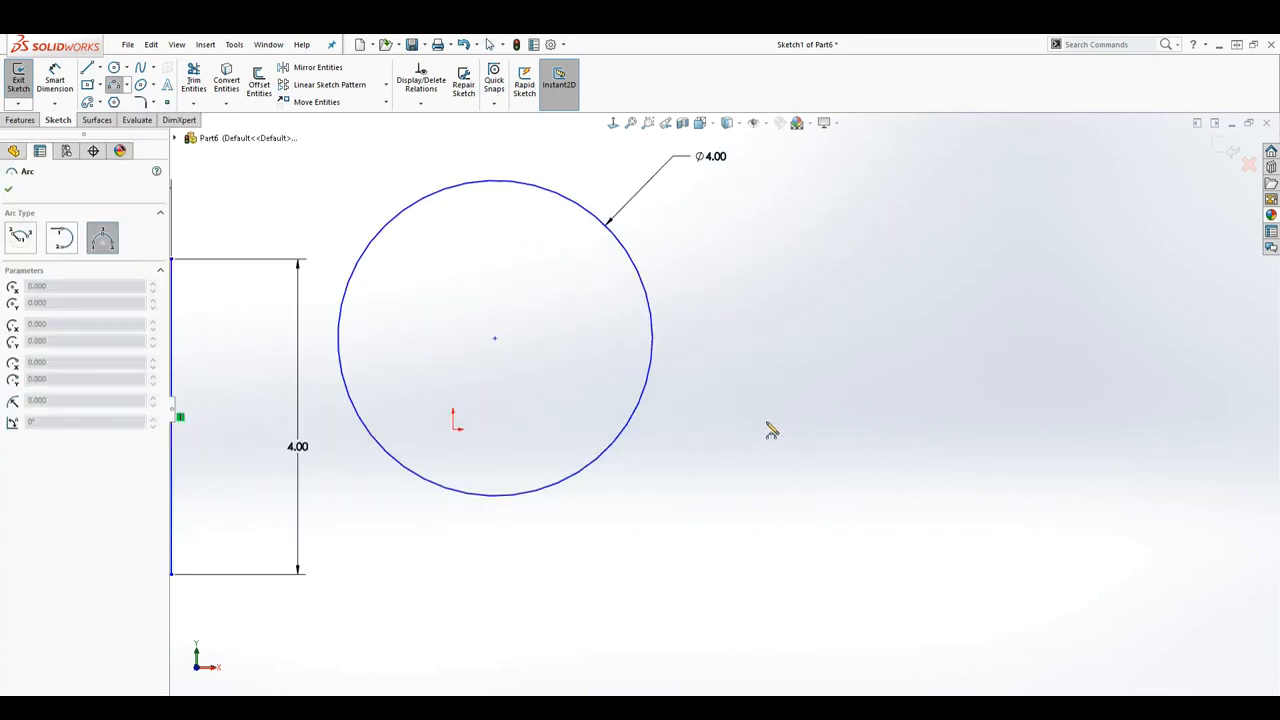
{"action": "left_click", "coordinate": [1016, 421]}
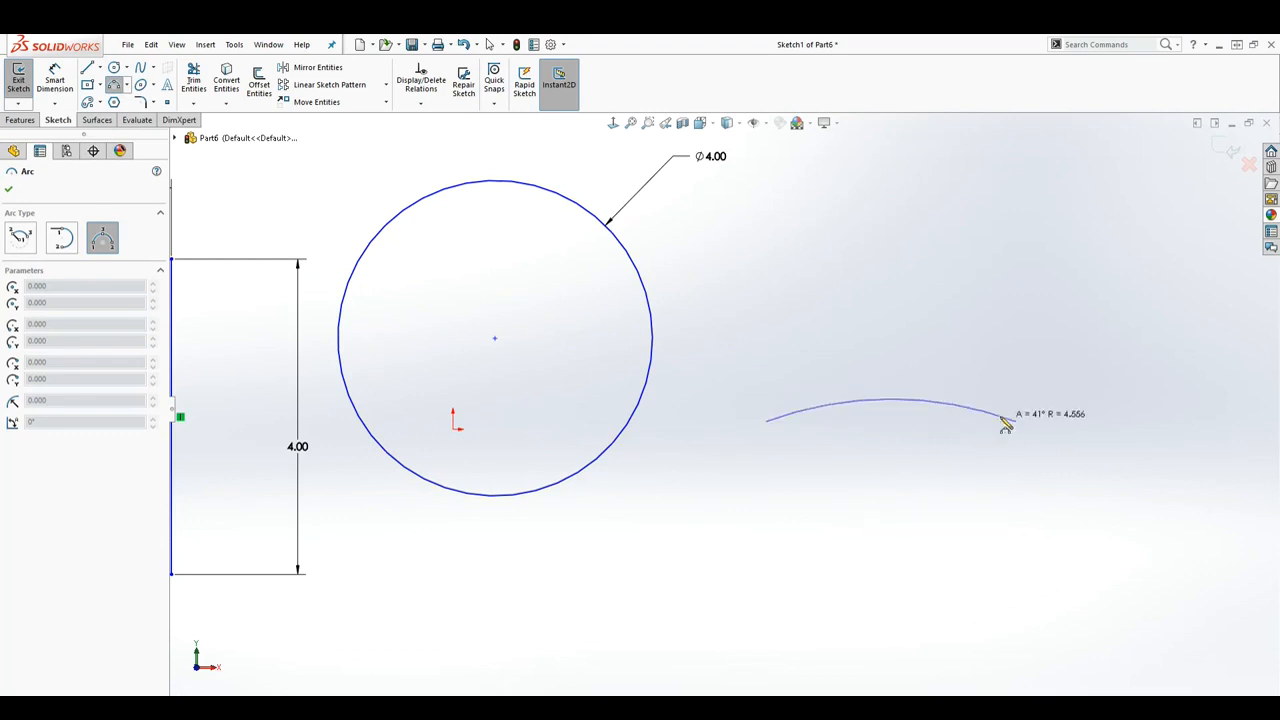
{"action": "left_click", "coordinate": [910, 307]}
{"action": "key", "text": "Escape"}
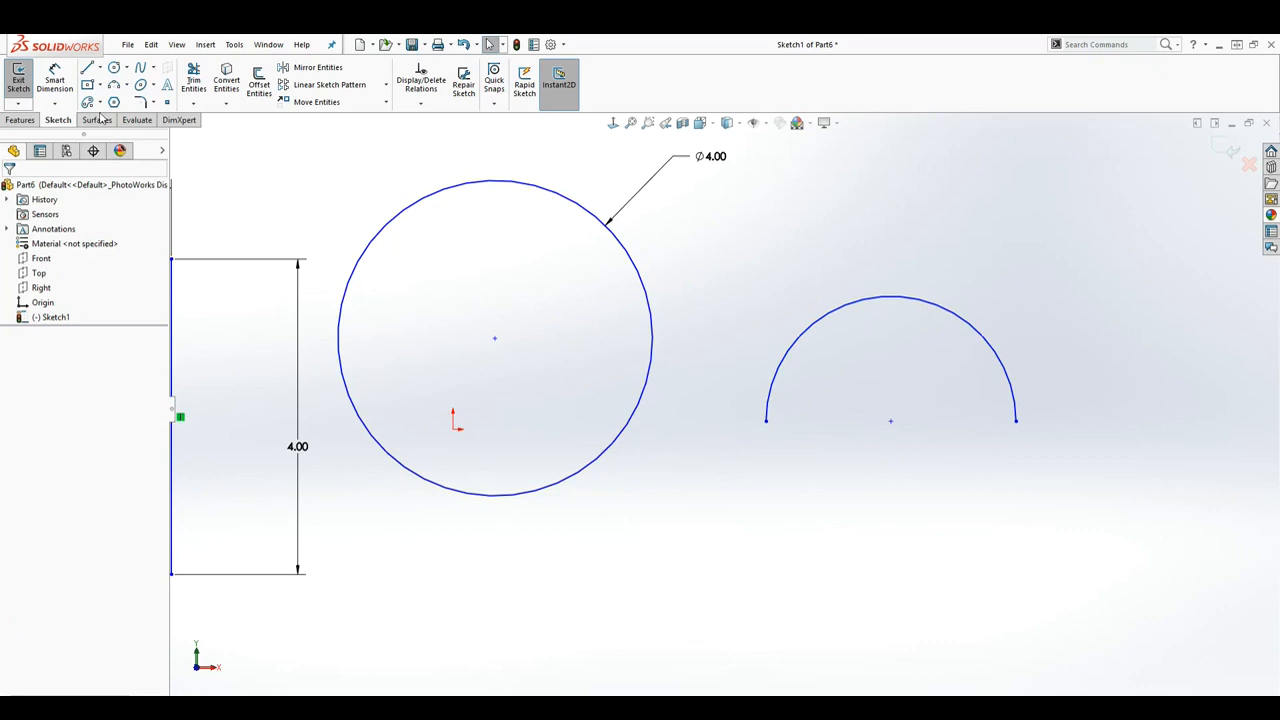
- Close the half circle with a horizontal line joining the arc's two endpoints
{"action": "left_click", "coordinate": [88, 69]}
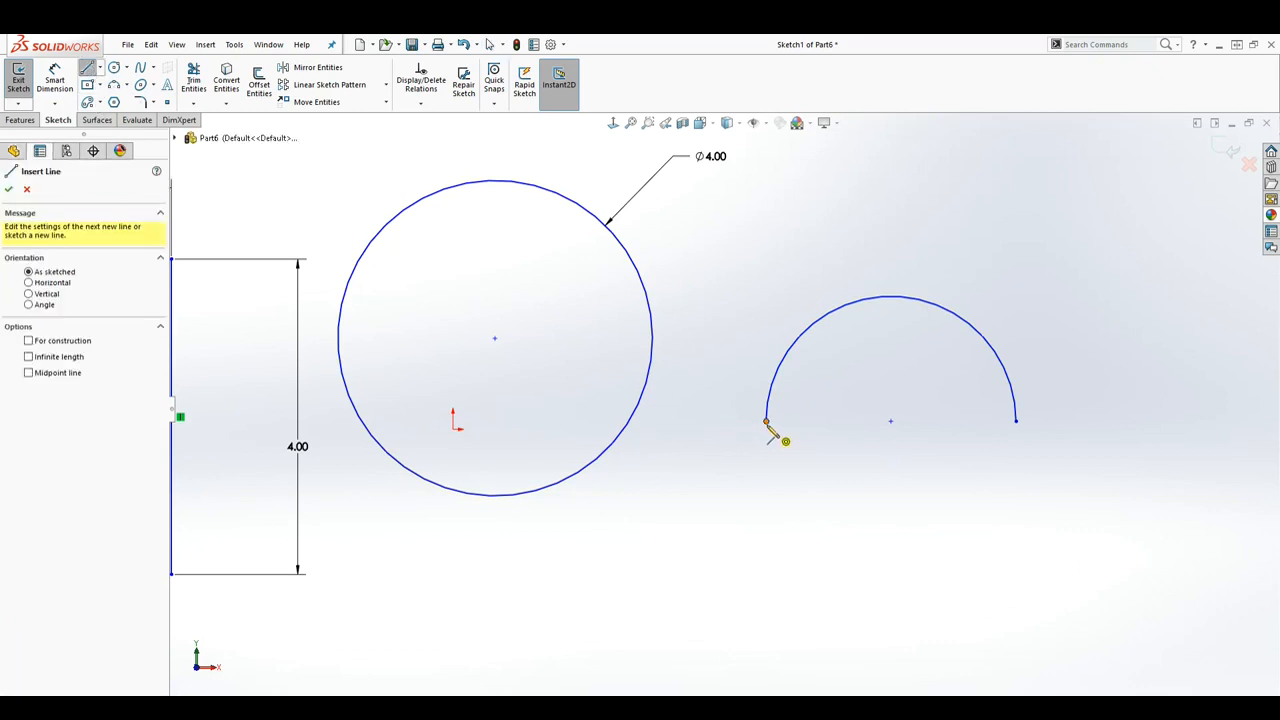
{"action": "mouse_move", "coordinate": [766, 421]}
{"action": "left_mouse_down"}
{"action": "mouse_move", "coordinate": [1000, 423]}
{"action": "mouse_move", "coordinate": [1034, 437]}
{"action": "mouse_move", "coordinate": [1016, 421]}
{"action": "left_mouse_up"}
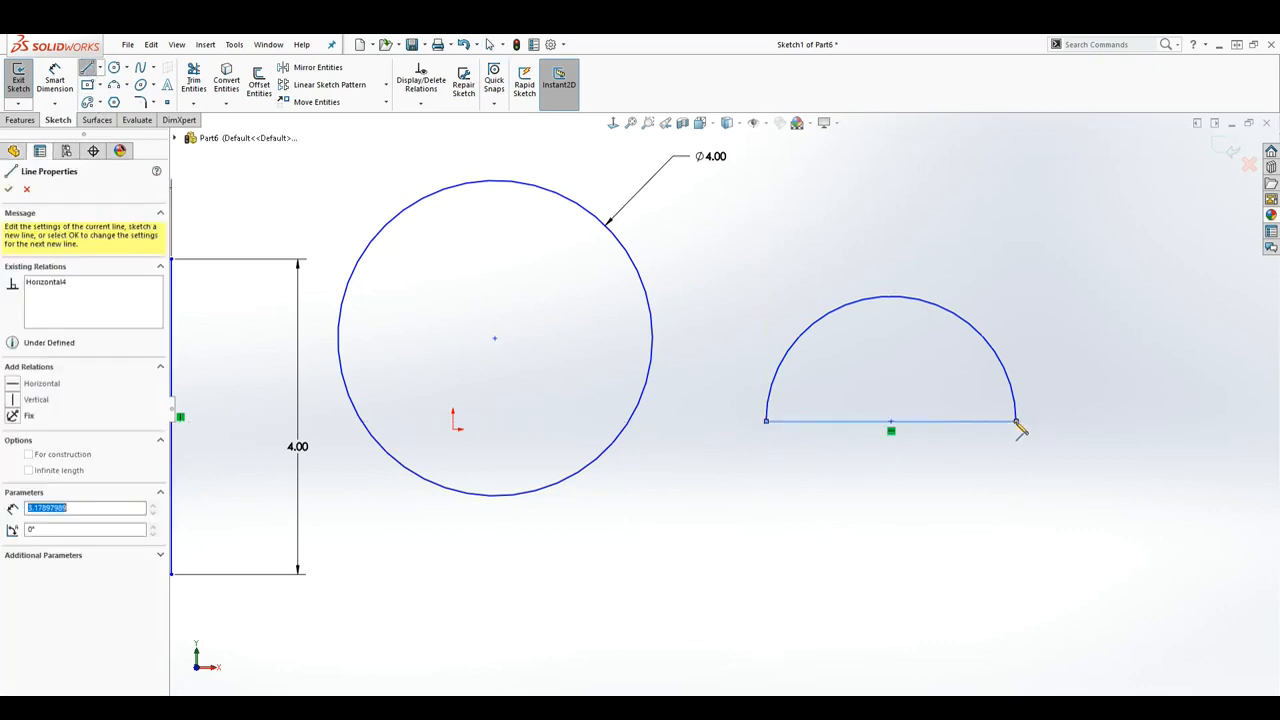
{"action": "key", "text": "Escape"}
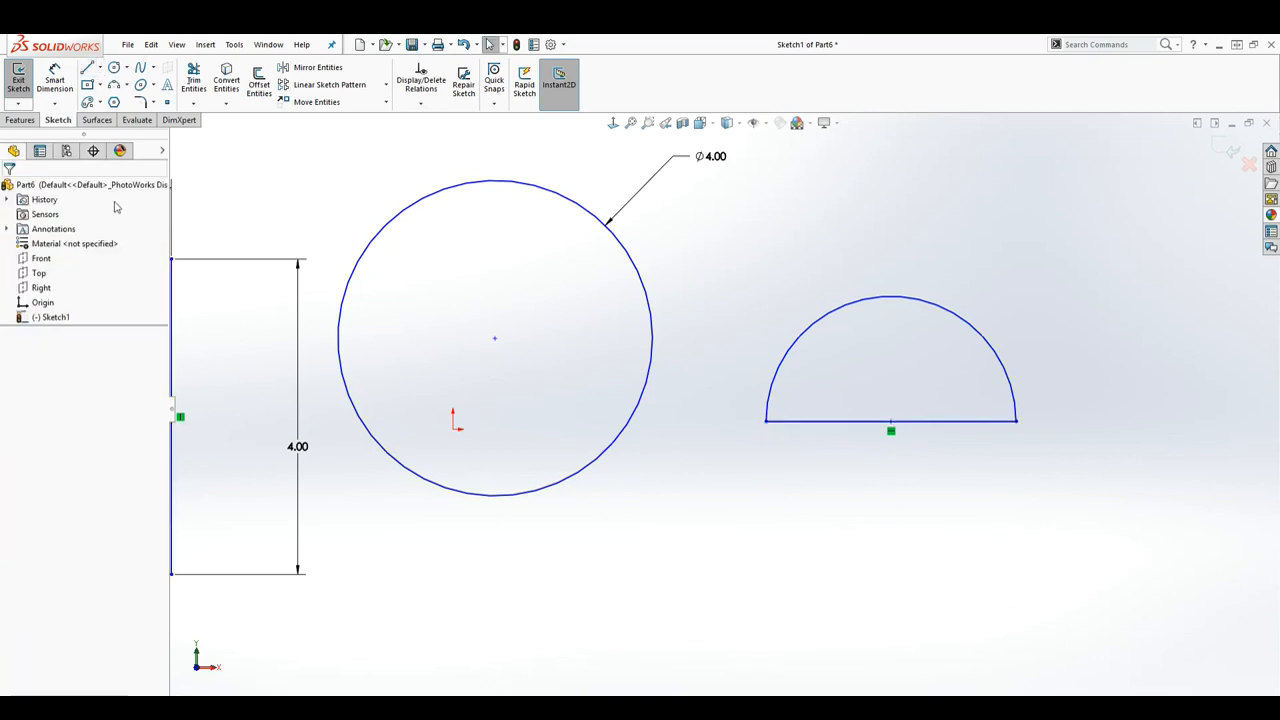
- Dimension the half circle's arc and set its radius to 2 in
{"action": "left_click", "coordinate": [55, 77]}
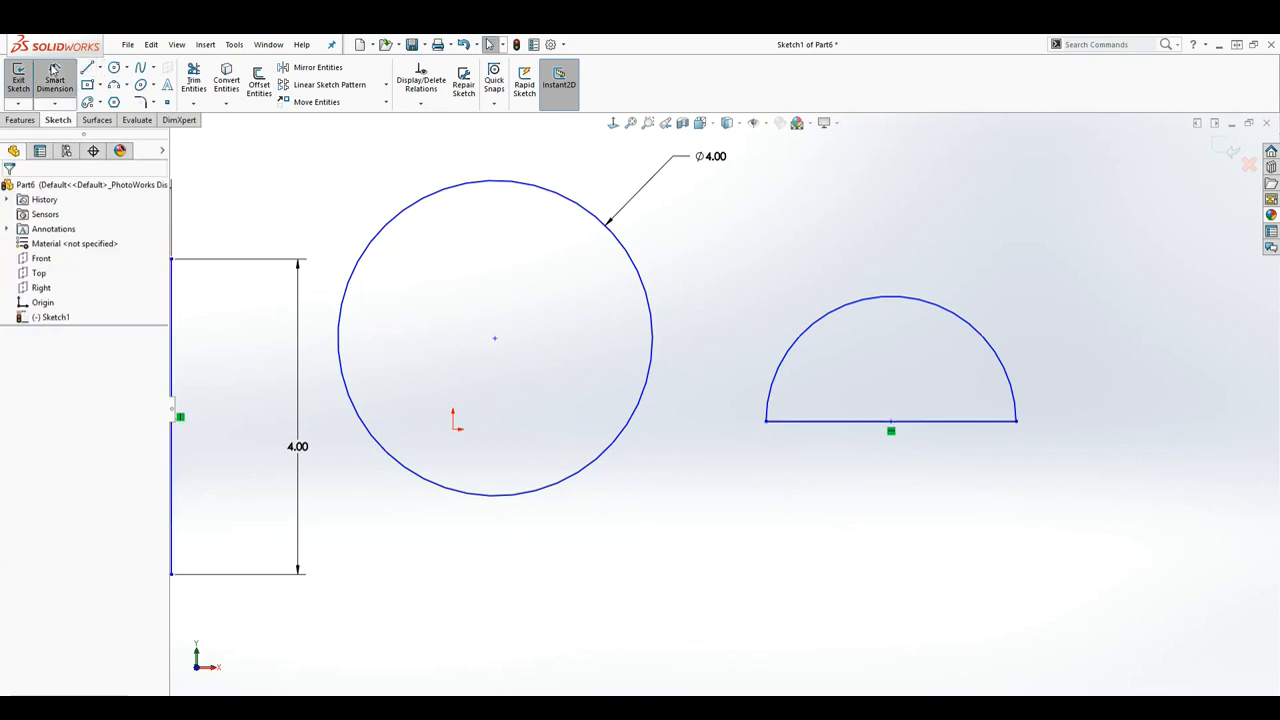
{"action": "left_click", "coordinate": [930, 305]}
{"action": "left_click", "coordinate": [991, 228]}
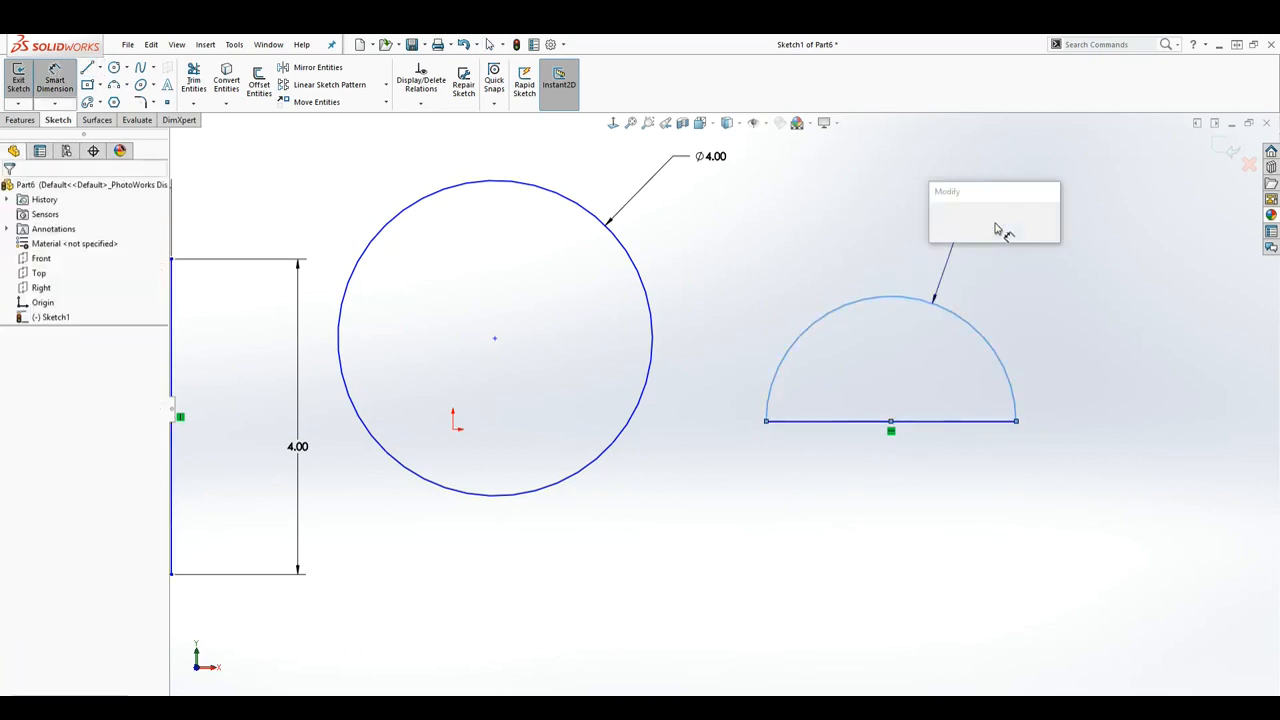
{"action": "type", "text": "2"}
{"action": "key", "text": "Return"}
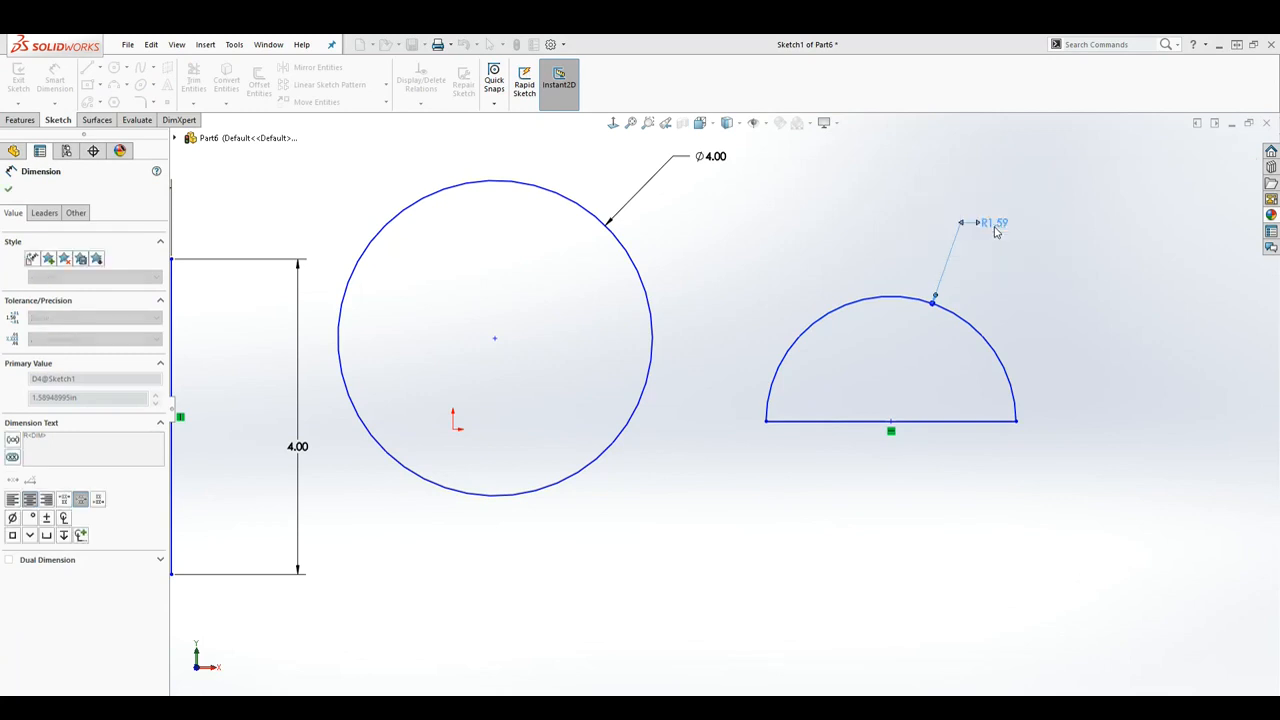
{"action": "key", "text": "Escape"}
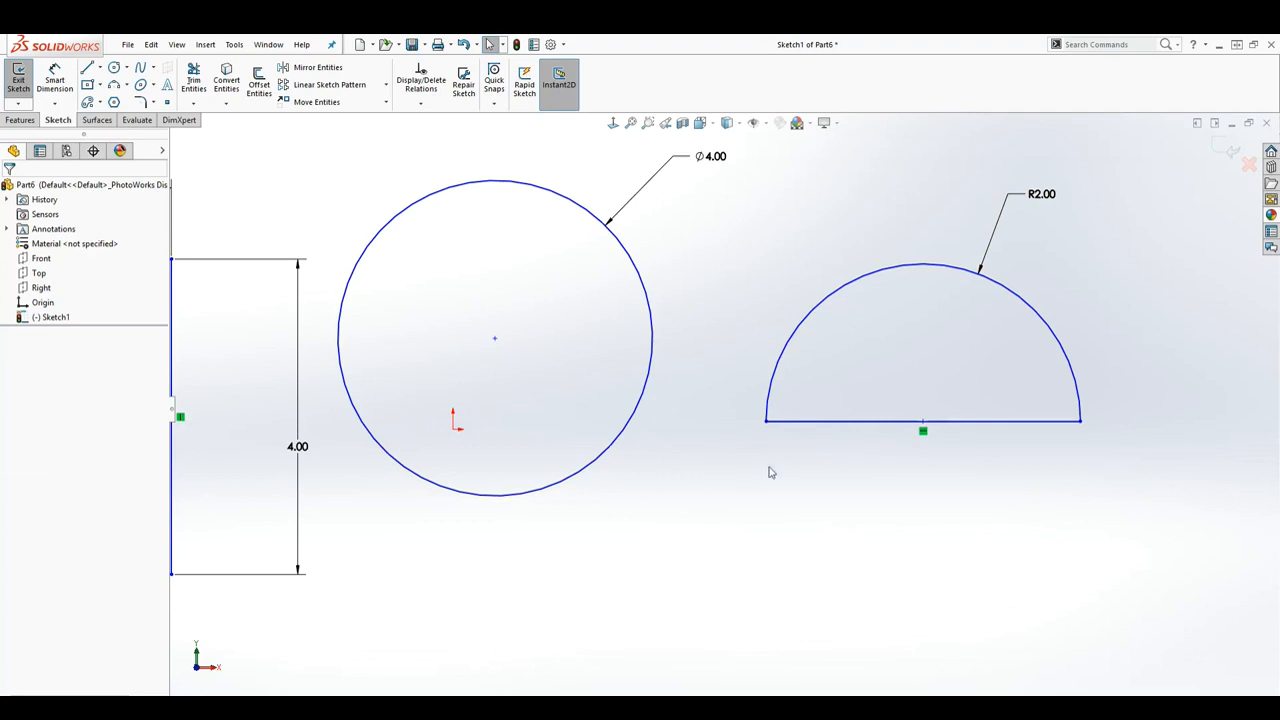
- Sketch a closed four-sided shape below the circle with a horizontal base about 6.21 in long, a longer horizontal top edge and two slanted sides
{"action": "scroll", "coordinate": [770, 472], "scroll_direction": "up", "scroll_amount": 7}
{"action": "scroll", "coordinate": [800, 538], "scroll_direction": "down", "scroll_amount": 2}
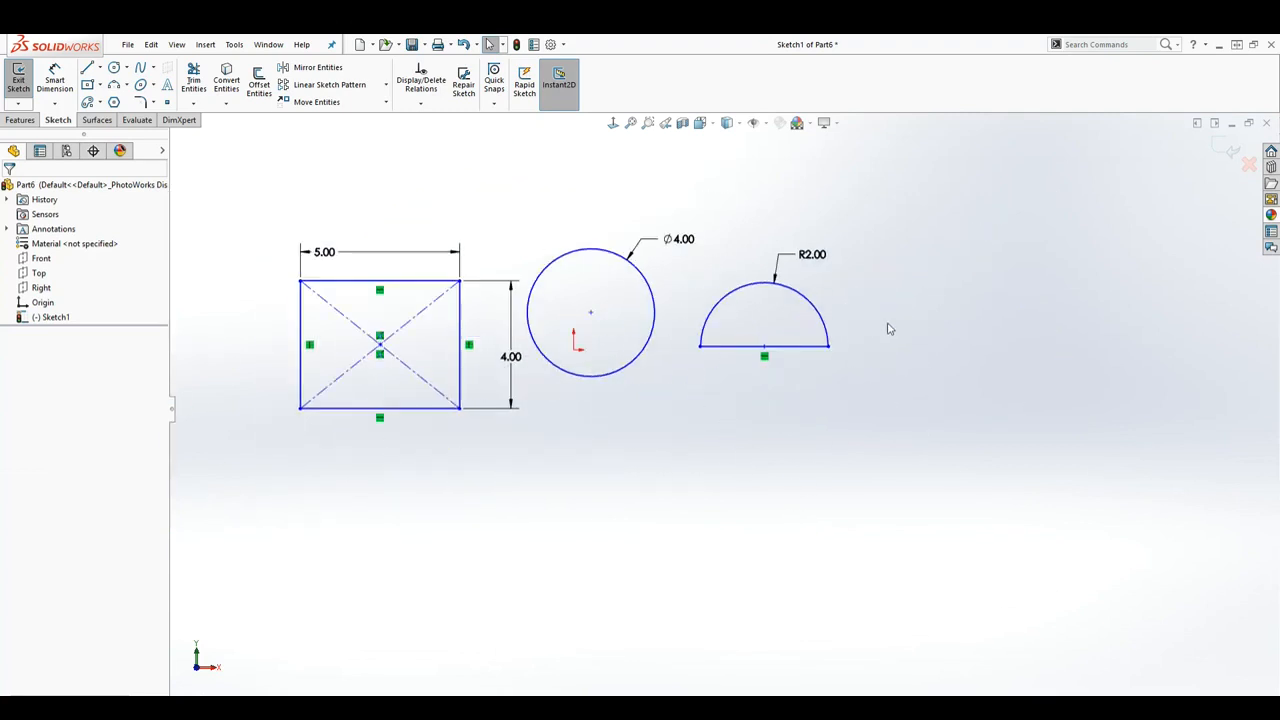
{"action": "left_click", "coordinate": [88, 68]}
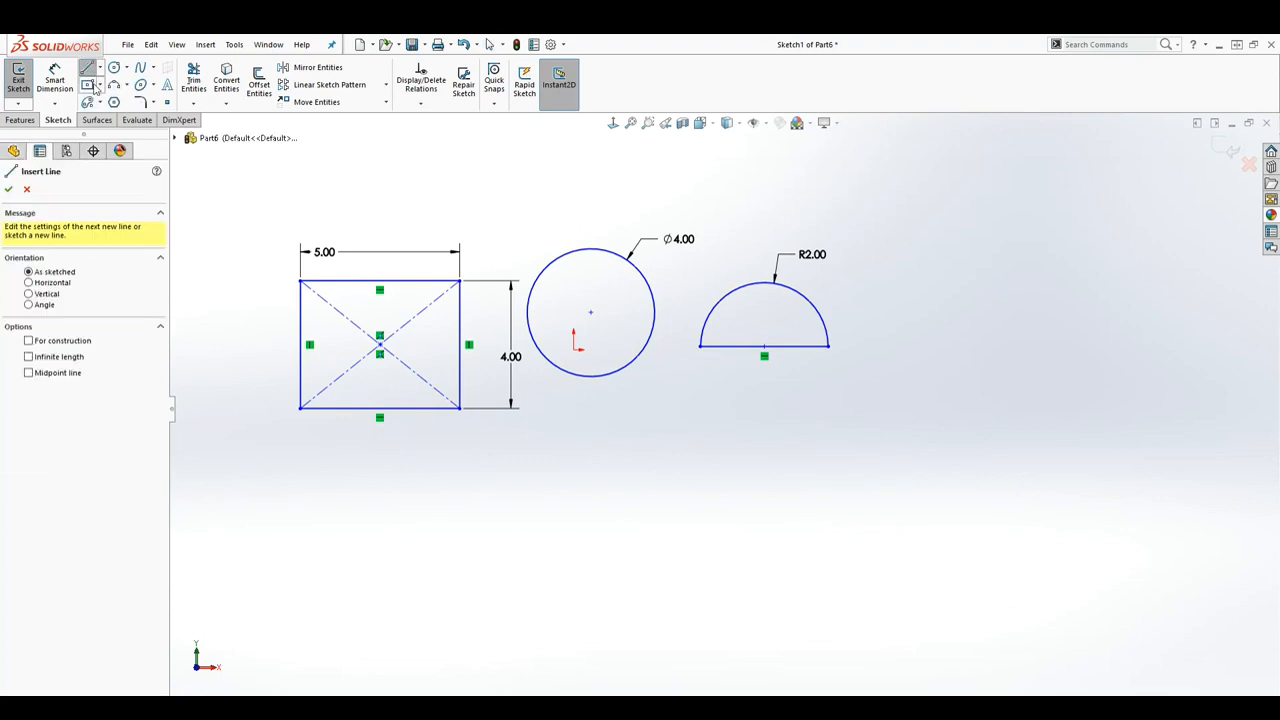
{"action": "left_click", "coordinate": [529, 570]}
{"action": "left_click", "coordinate": [727, 570]}
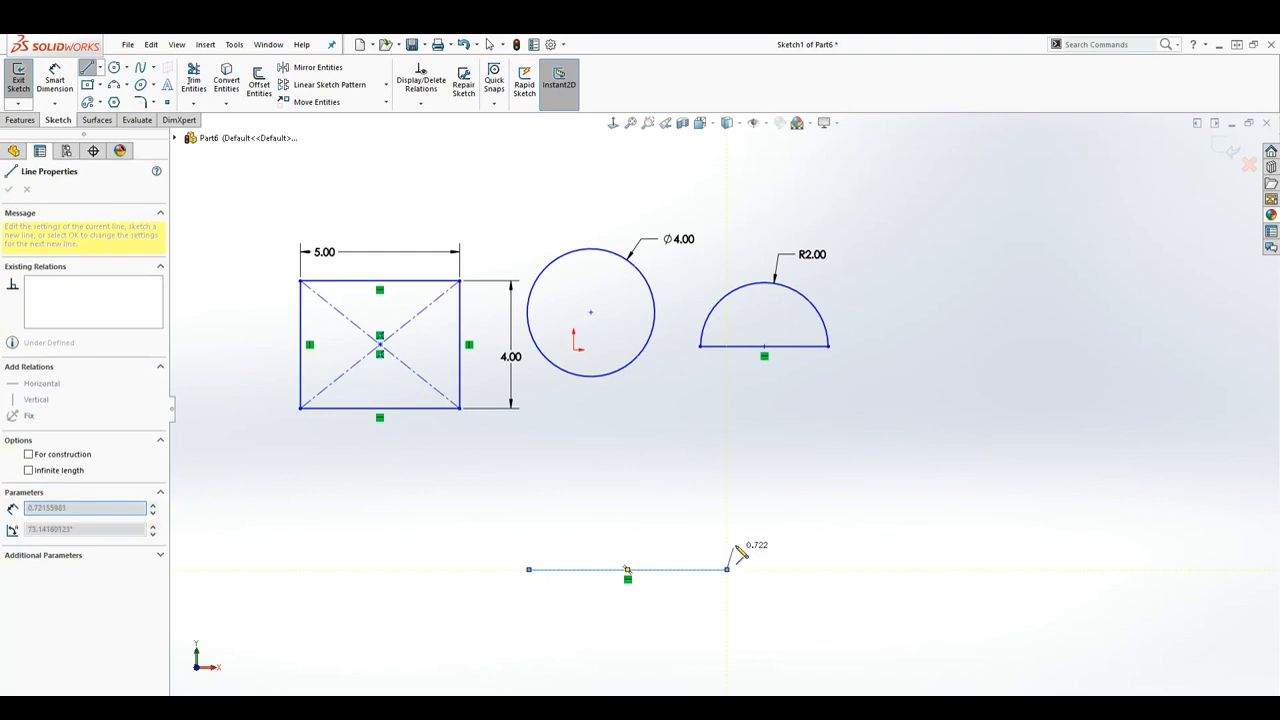
{"action": "left_click", "coordinate": [809, 425]}
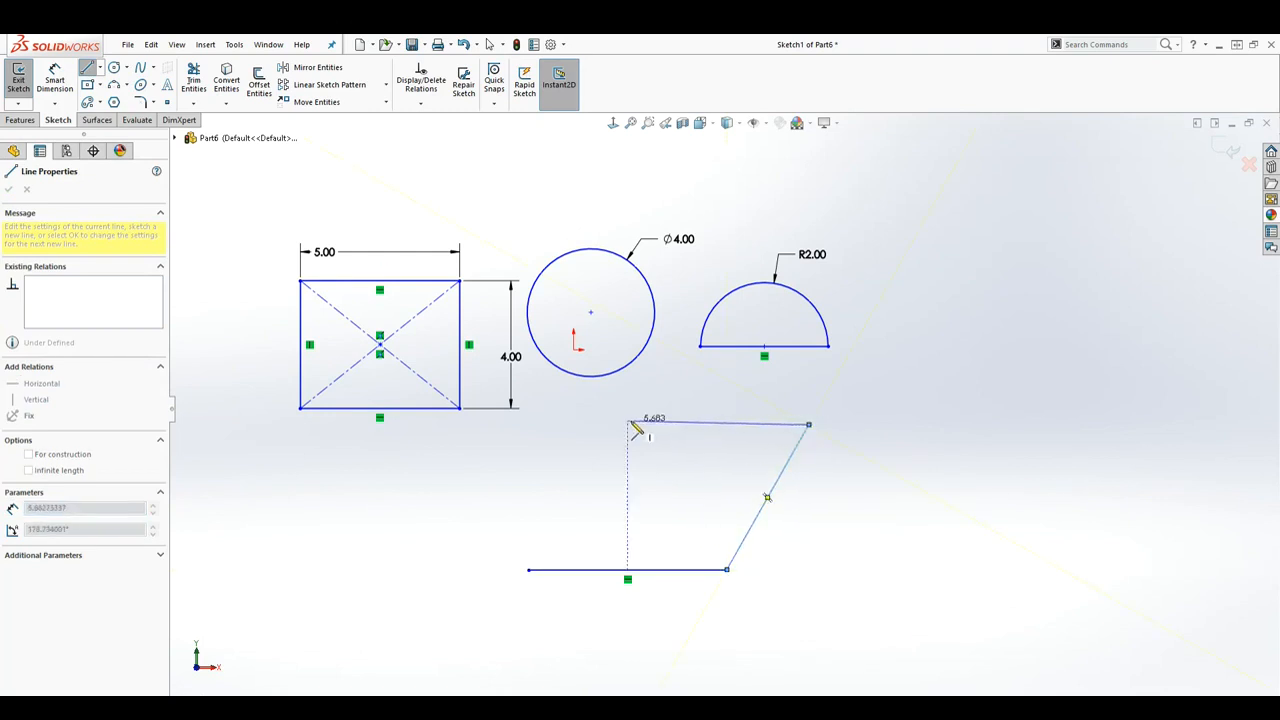
{"action": "left_click", "coordinate": [514, 426]}
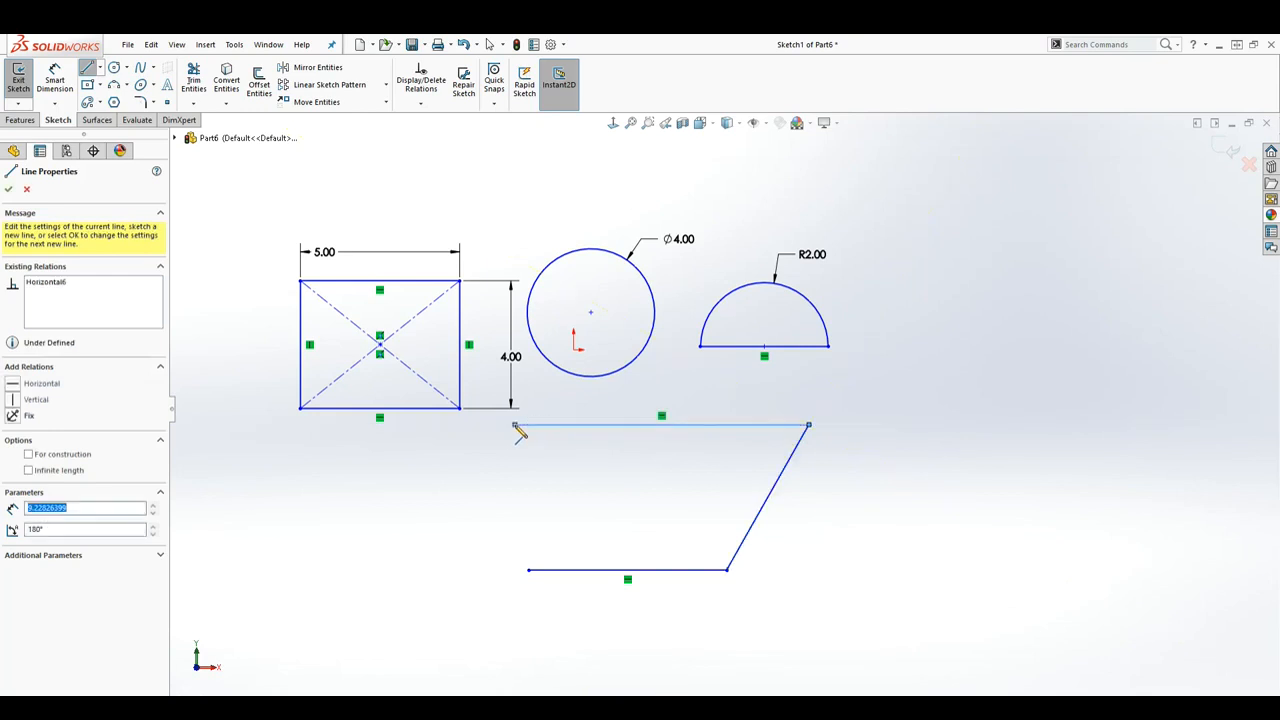
{"action": "left_click", "coordinate": [528, 570]}
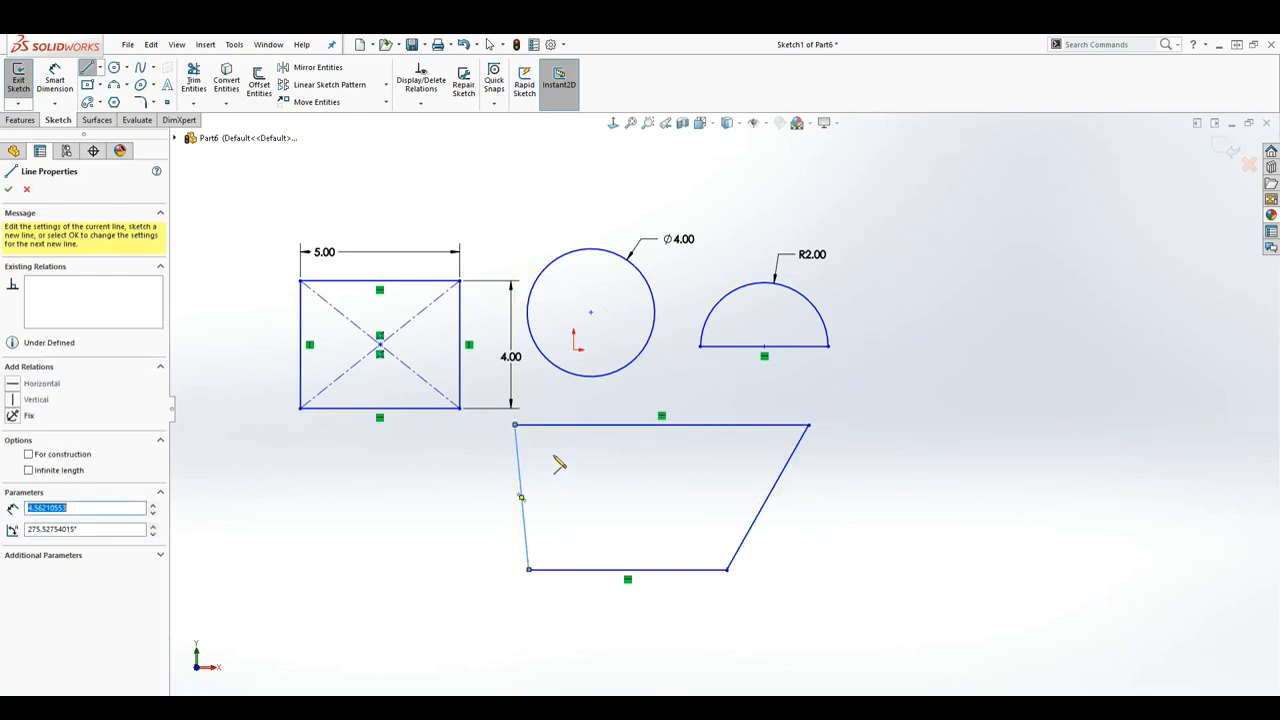
{"action": "scroll", "coordinate": [554, 457], "scroll_direction": "down", "scroll_amount": 2}
{"action": "key", "text": "Escape"}
{"action": "scroll", "coordinate": [590, 488], "scroll_direction": "up", "scroll_amount": 2}
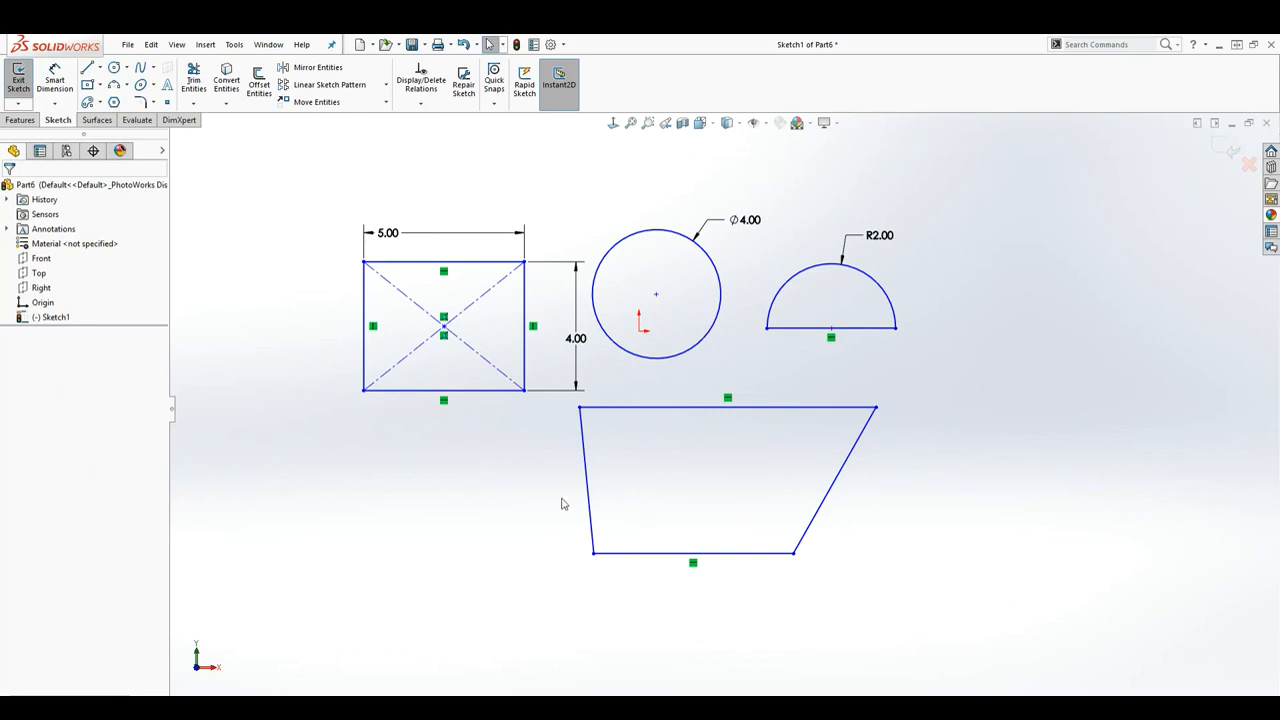
- Dimension the bottom edge of the four-sided shape and set its length to 6 in
{"action": "left_click", "coordinate": [55, 80]}
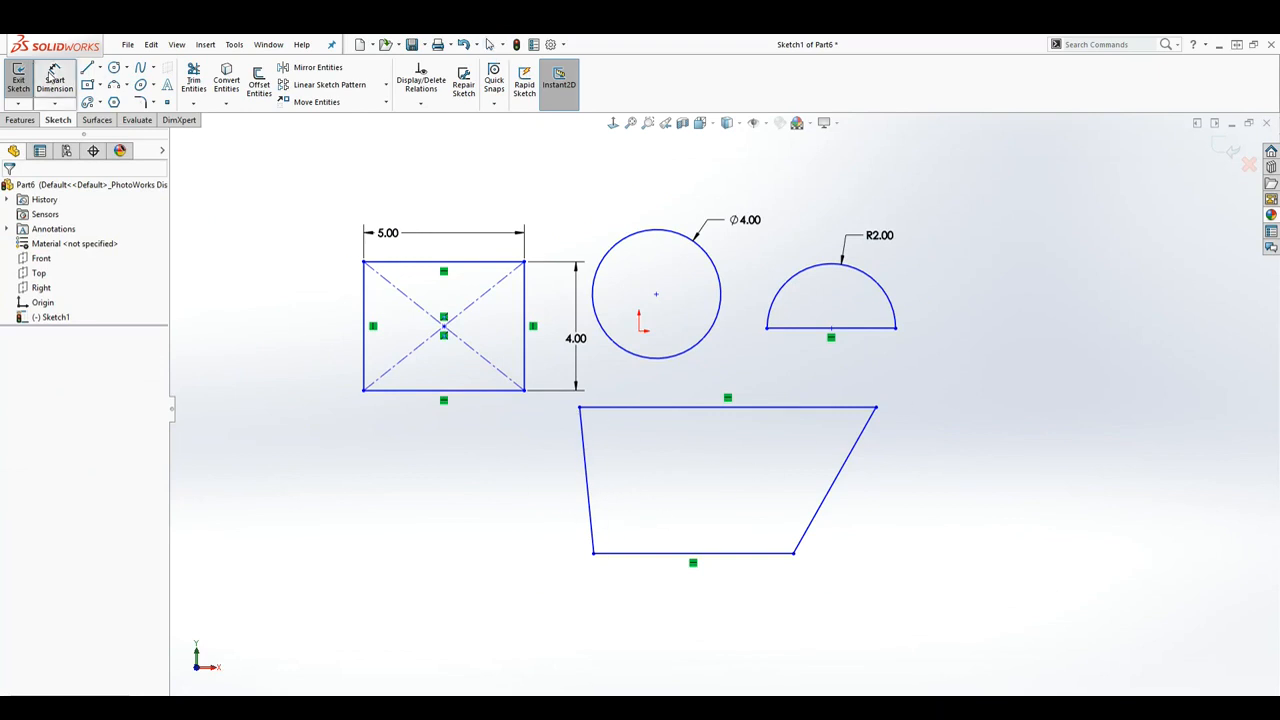
{"action": "left_click", "coordinate": [735, 556]}
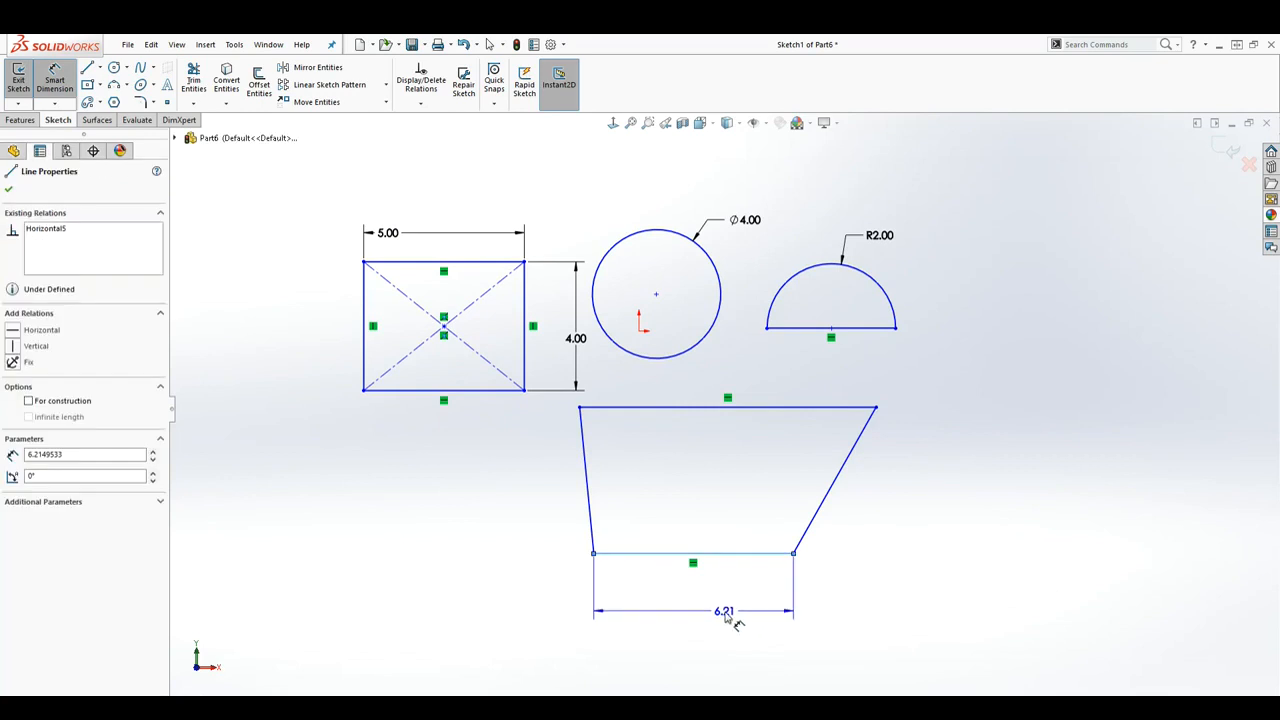
{"action": "left_click", "coordinate": [737, 618]}
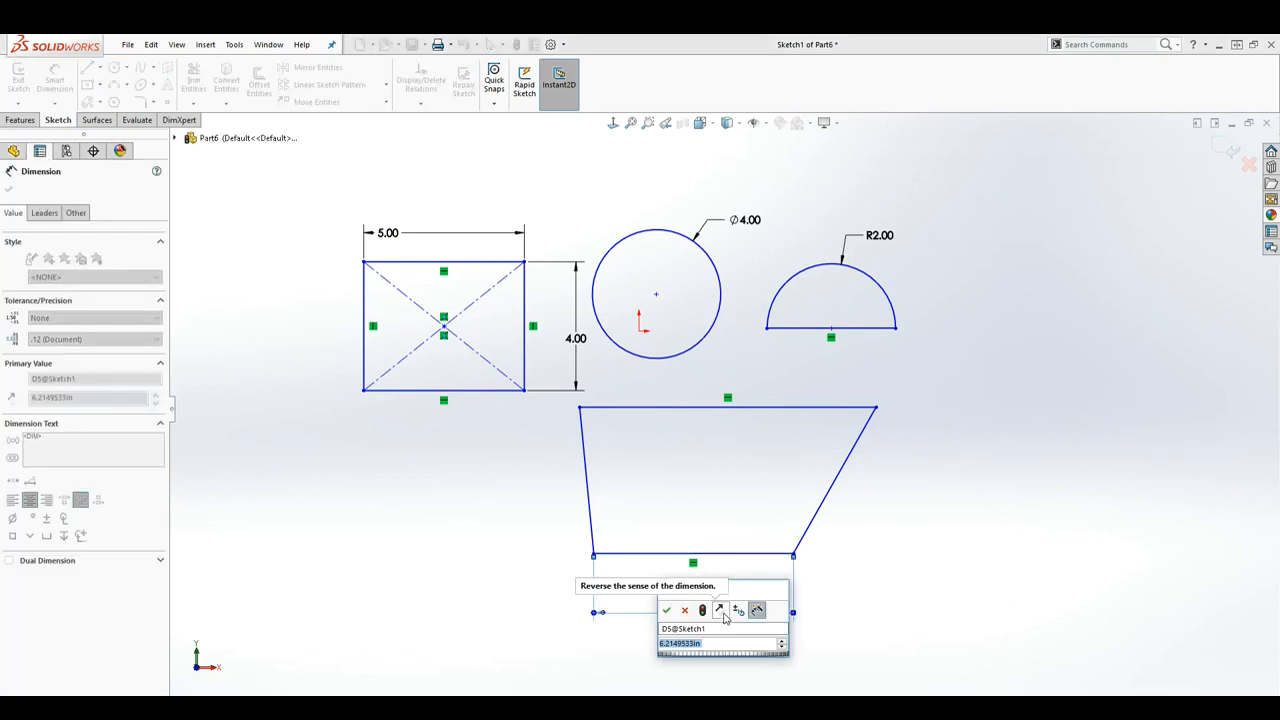
{"action": "type", "text": "6"}
{"action": "key", "text": "Return"}
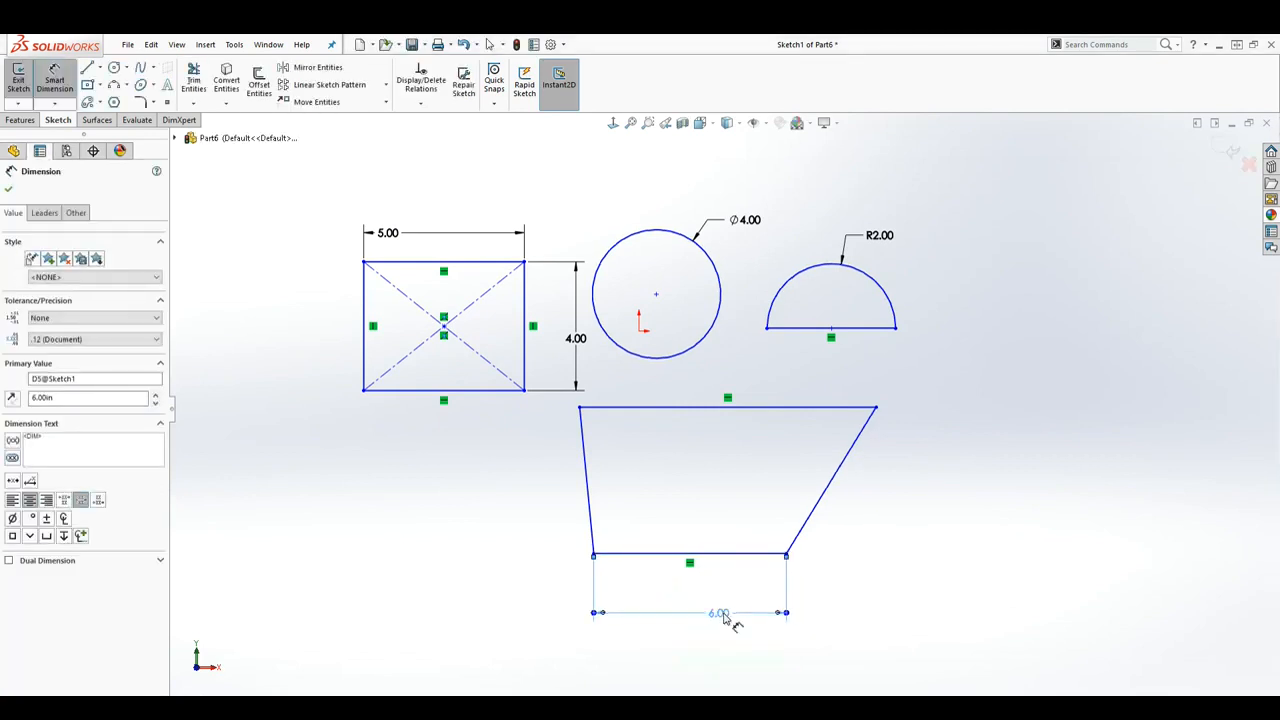
{"action": "key", "text": "Escape"}
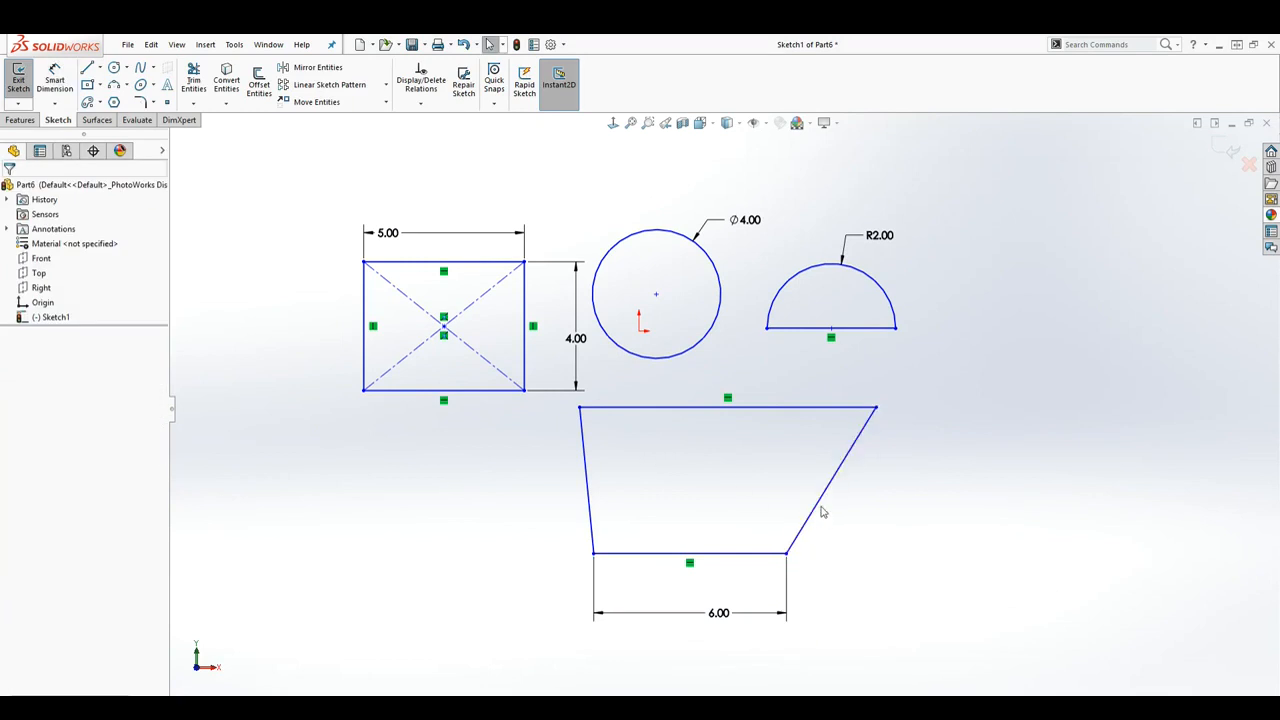
- Dimension the angle between the four-sided shape's bottom edge and its right slanted side, setting it to 125°
{"action": "left_click", "coordinate": [55, 80]}
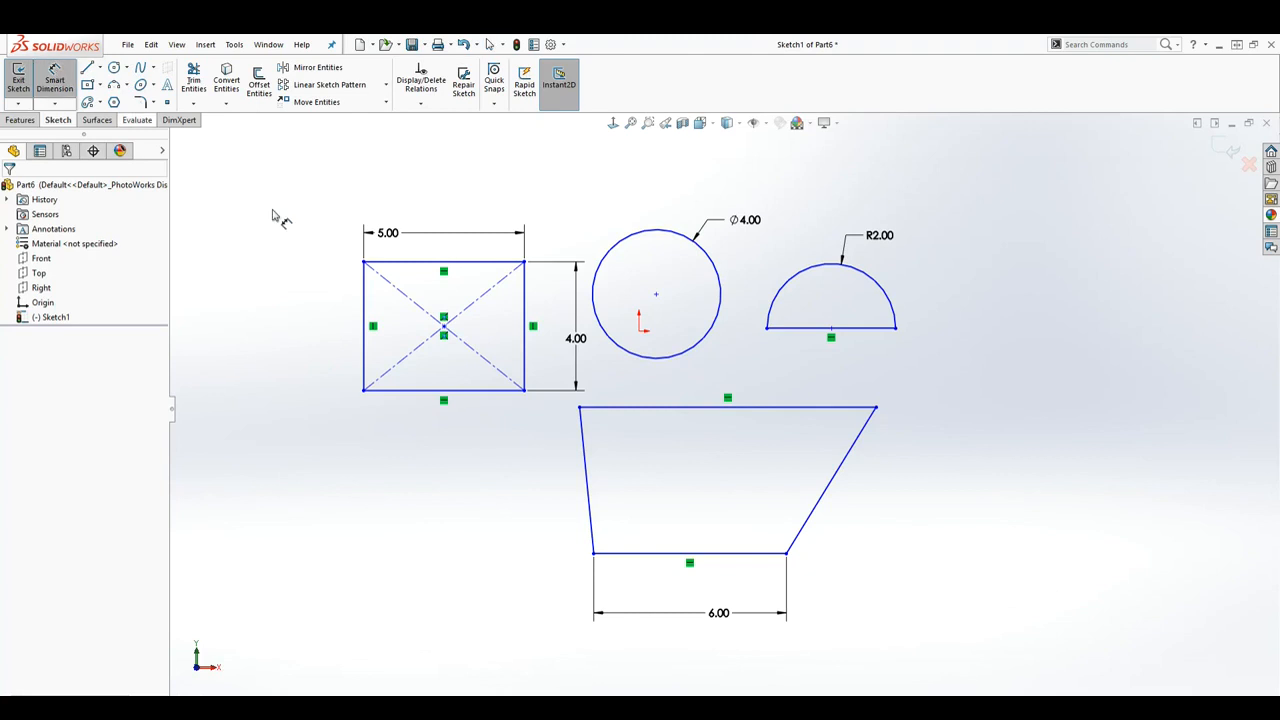
{"action": "left_click", "coordinate": [712, 556]}
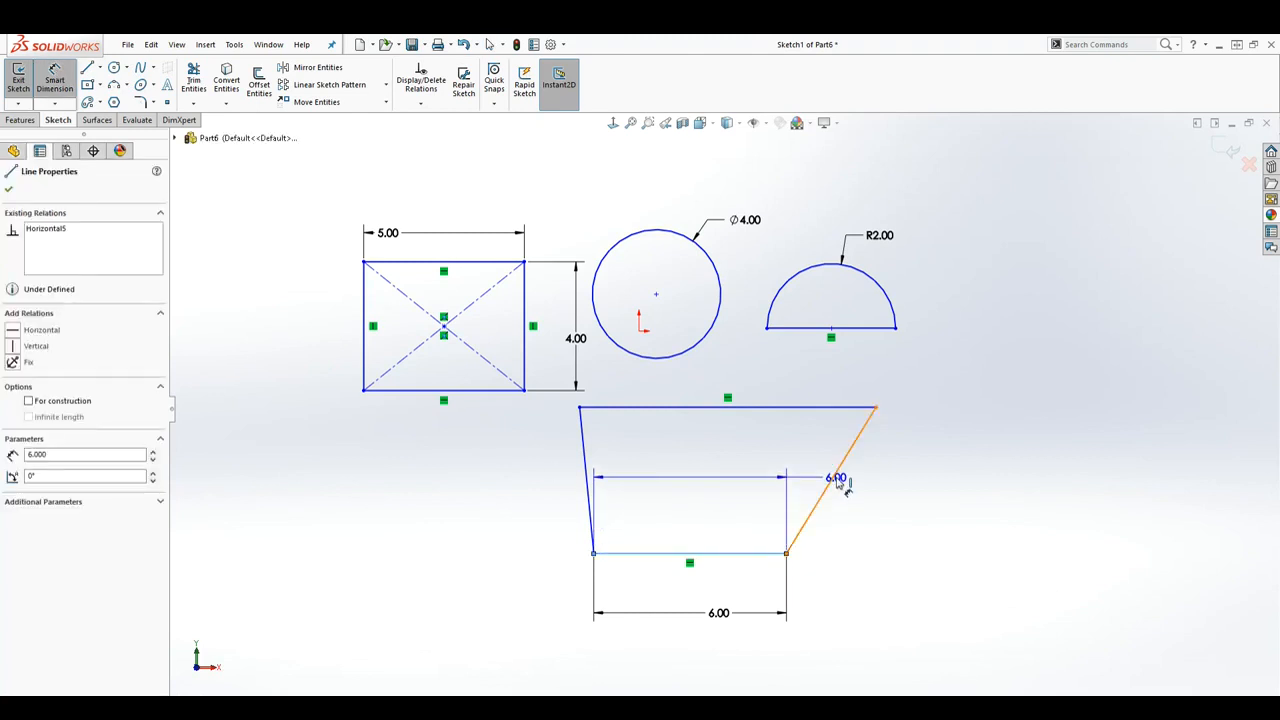
{"action": "left_click", "coordinate": [834, 481]}
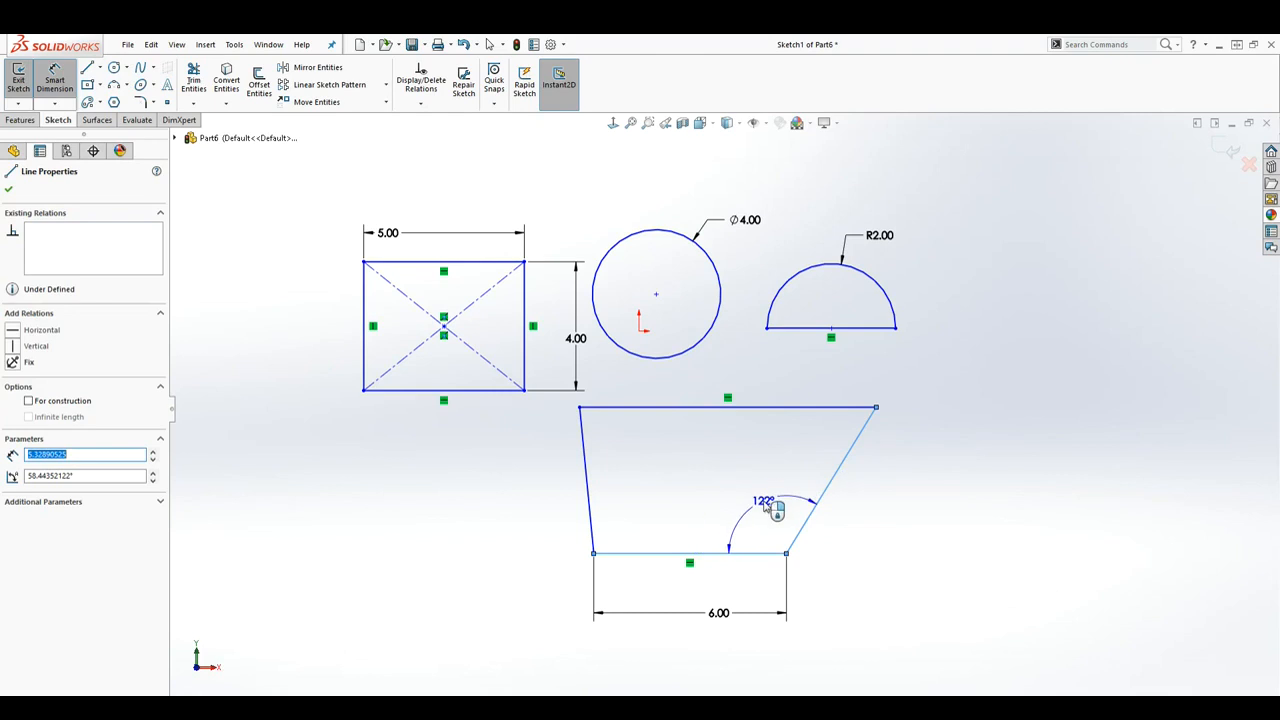
{"action": "left_click", "coordinate": [758, 506]}
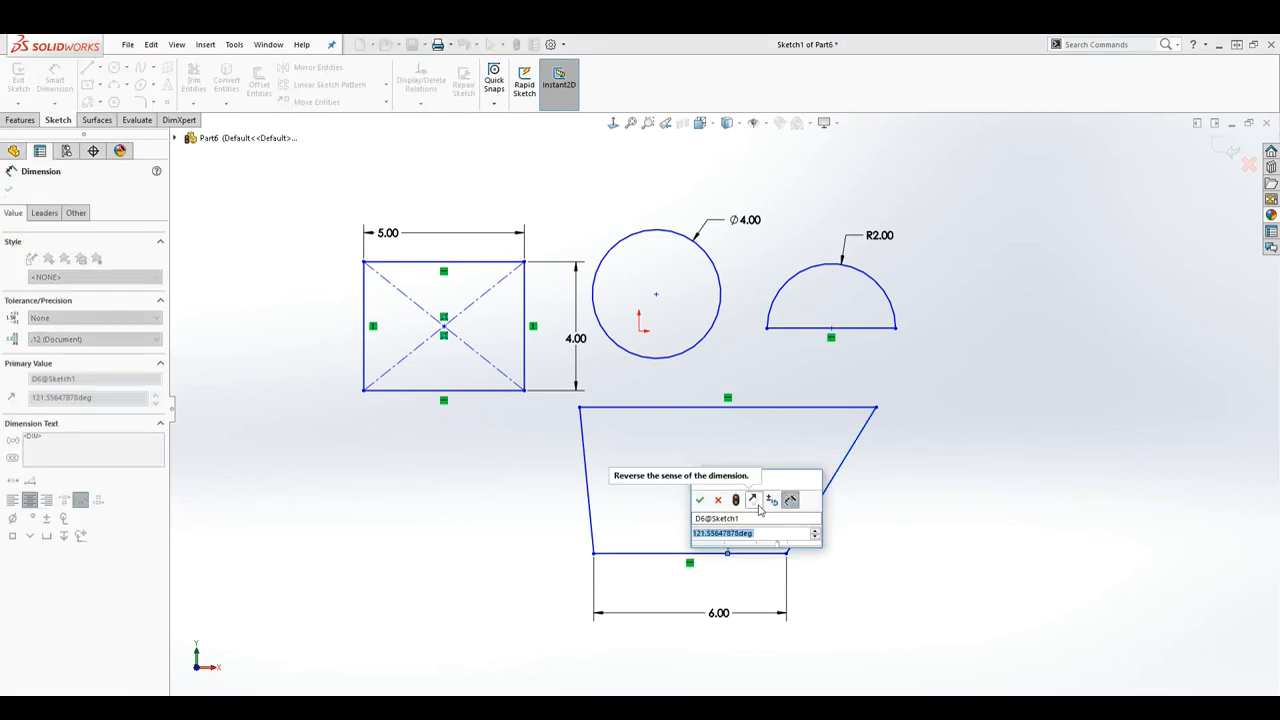
{"action": "type", "text": "1"}
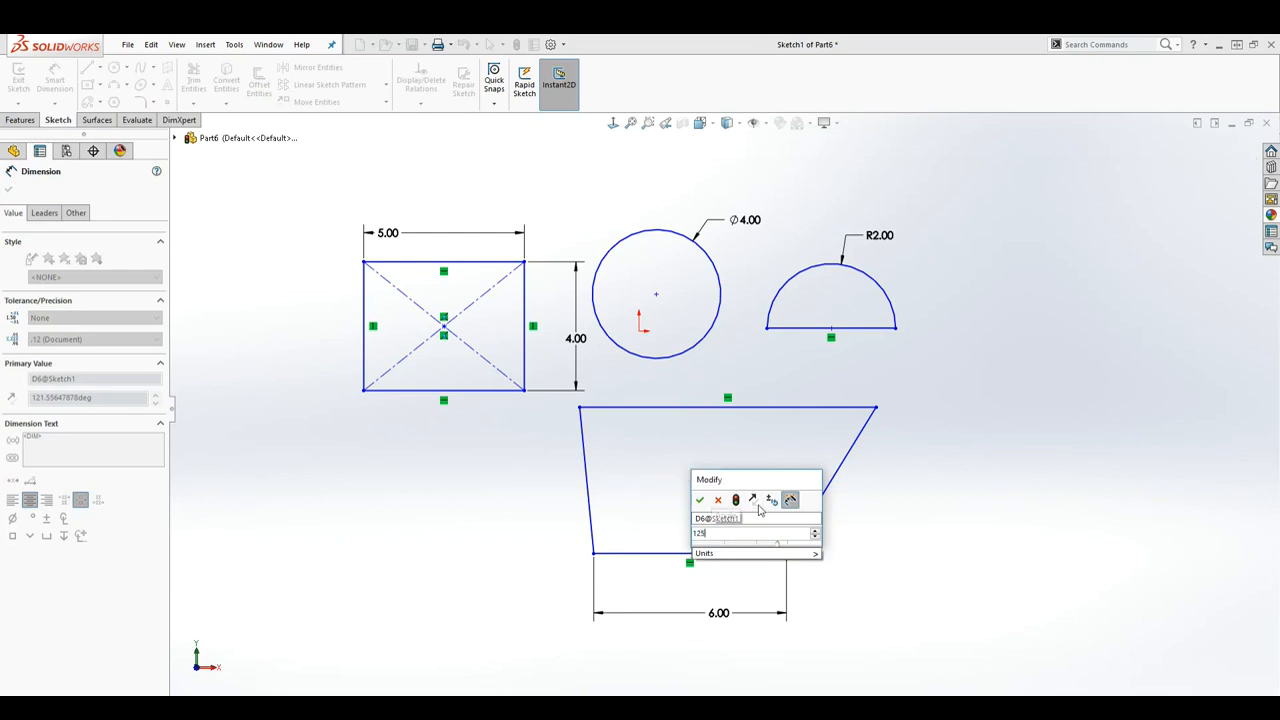
{"action": "type", "text": "25"}
{"action": "key", "text": "Return"}
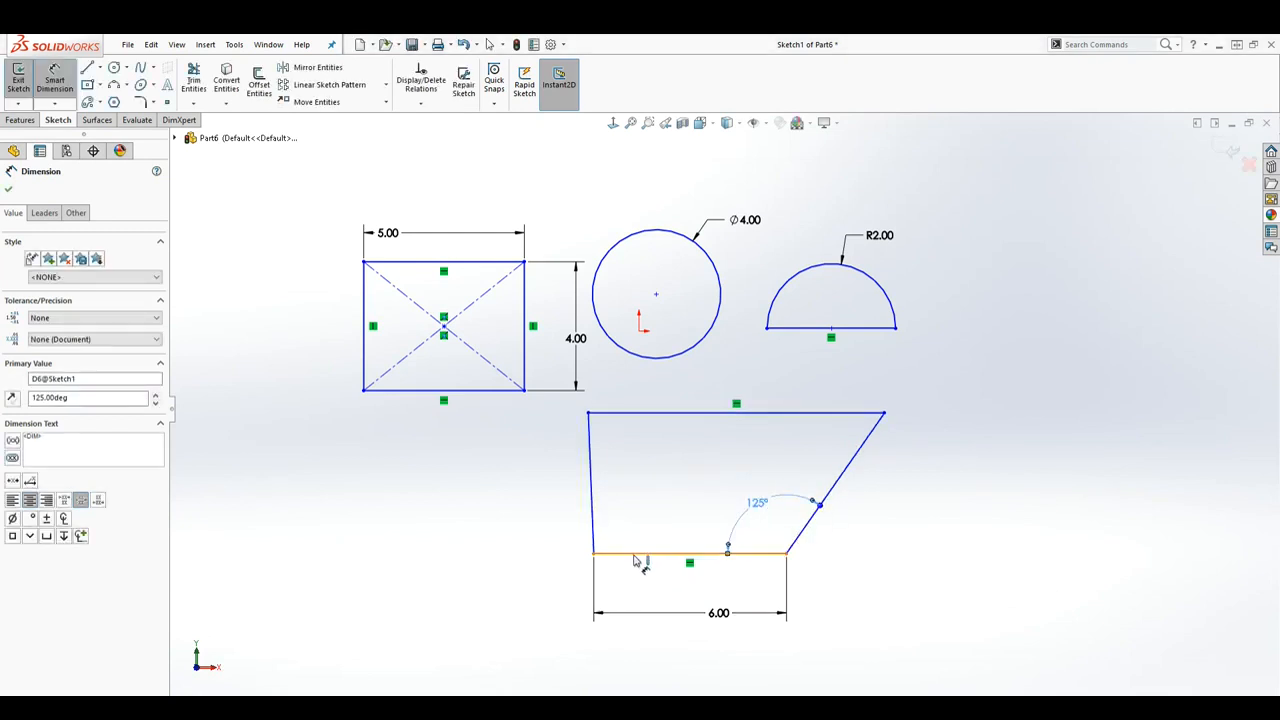
{"action": "key", "text": "Escape"}
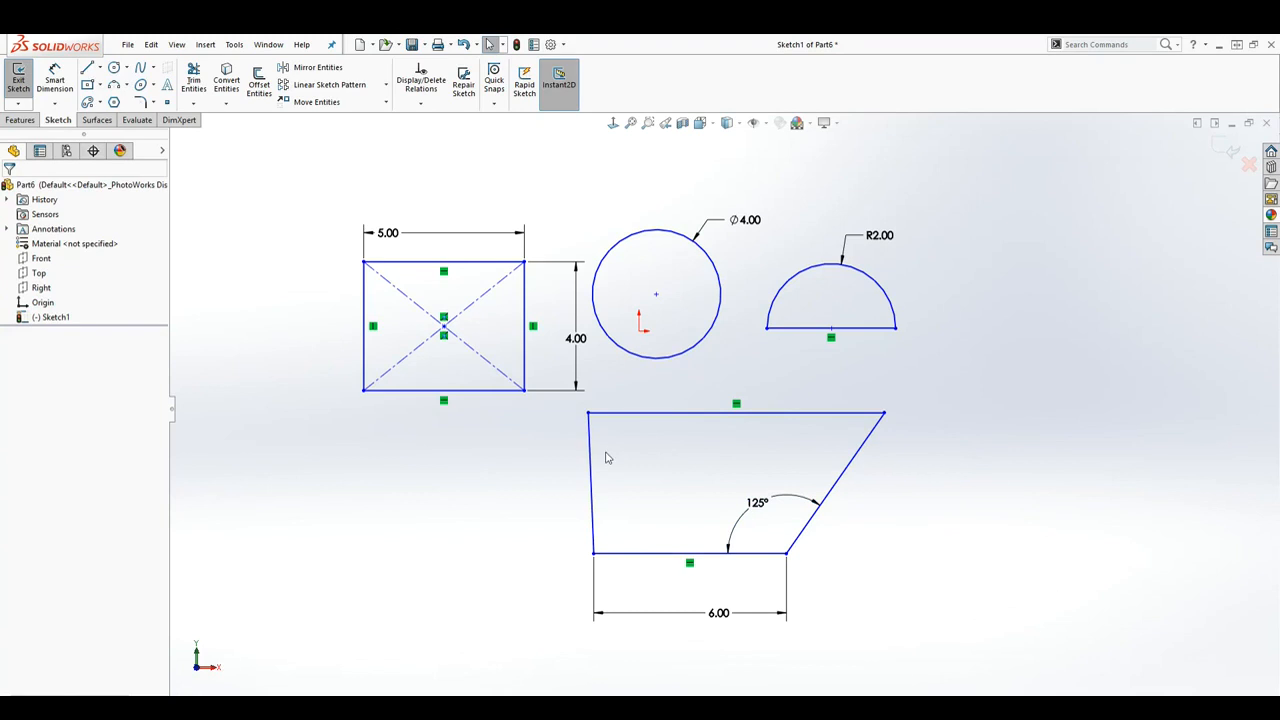
- Move the shape's upper-left corner outward and set the angle between its bottom edge and left side to 125°
{"action": "left_click_drag", "start_coordinate": [589, 413], "coordinate": [530, 429]}
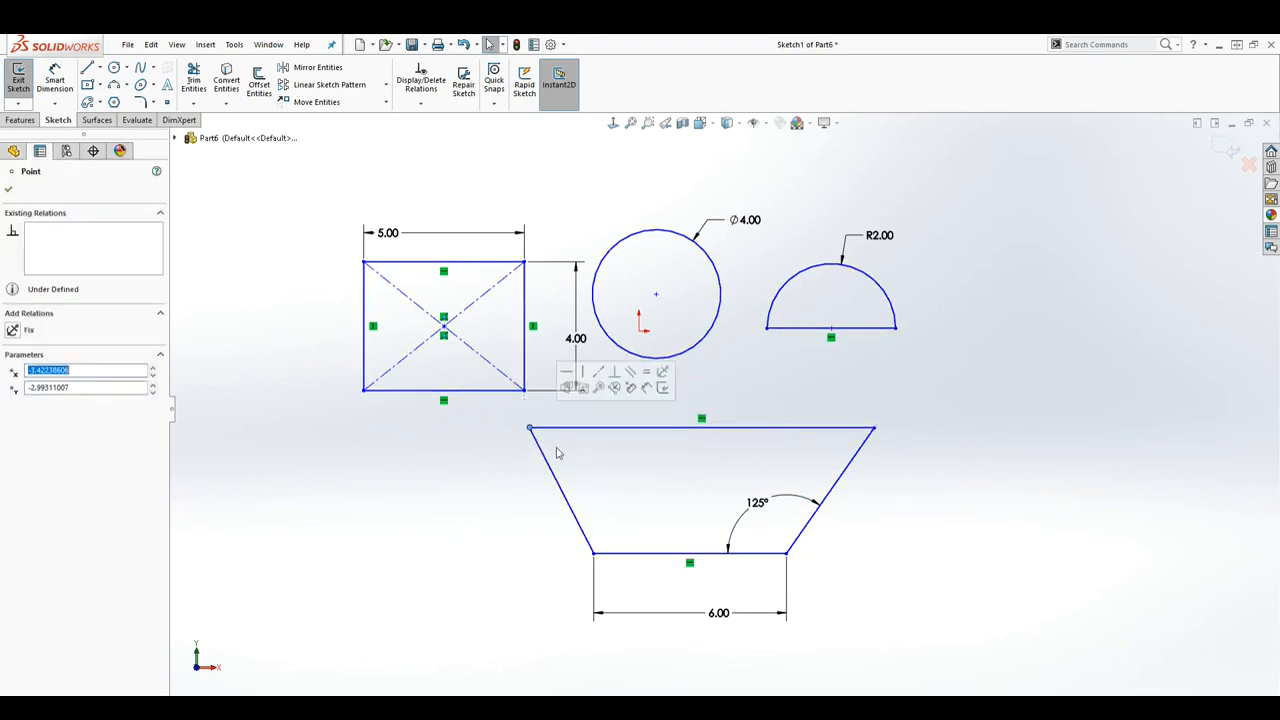
{"action": "left_click", "coordinate": [503, 538]}
{"action": "left_click", "coordinate": [55, 80]}
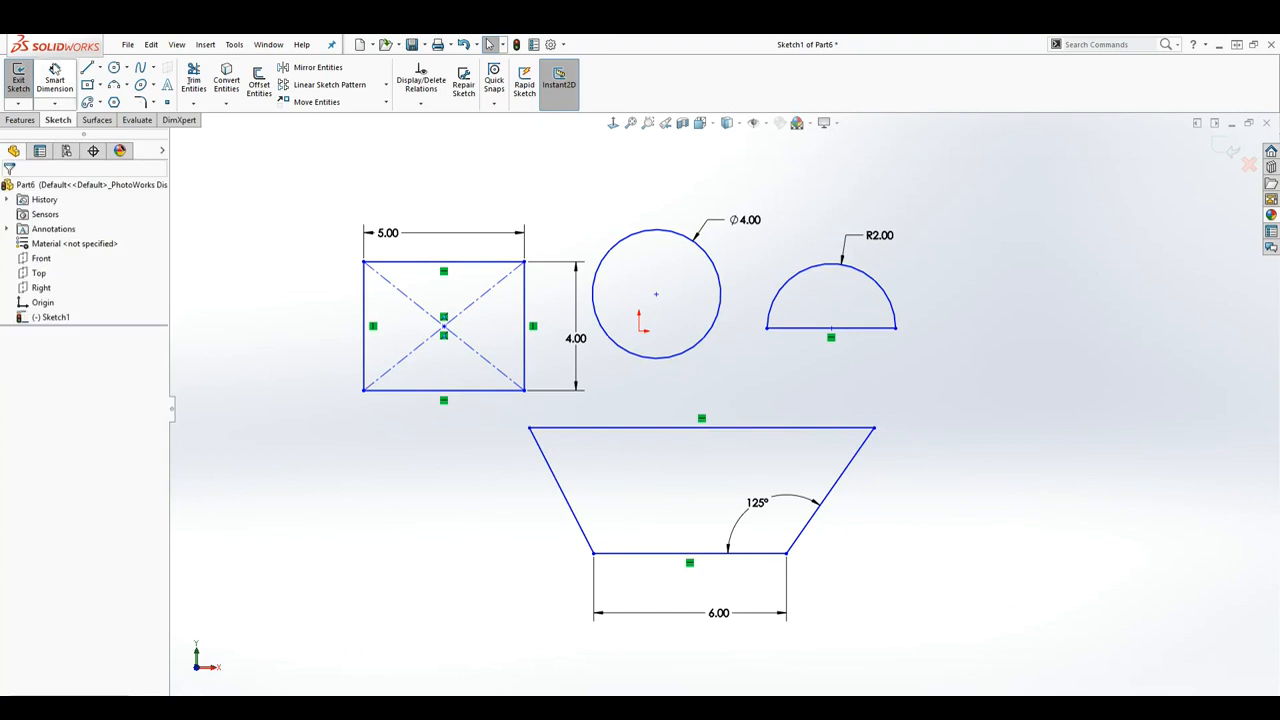
{"action": "left_click", "coordinate": [653, 554]}
{"action": "left_click", "coordinate": [568, 501]}
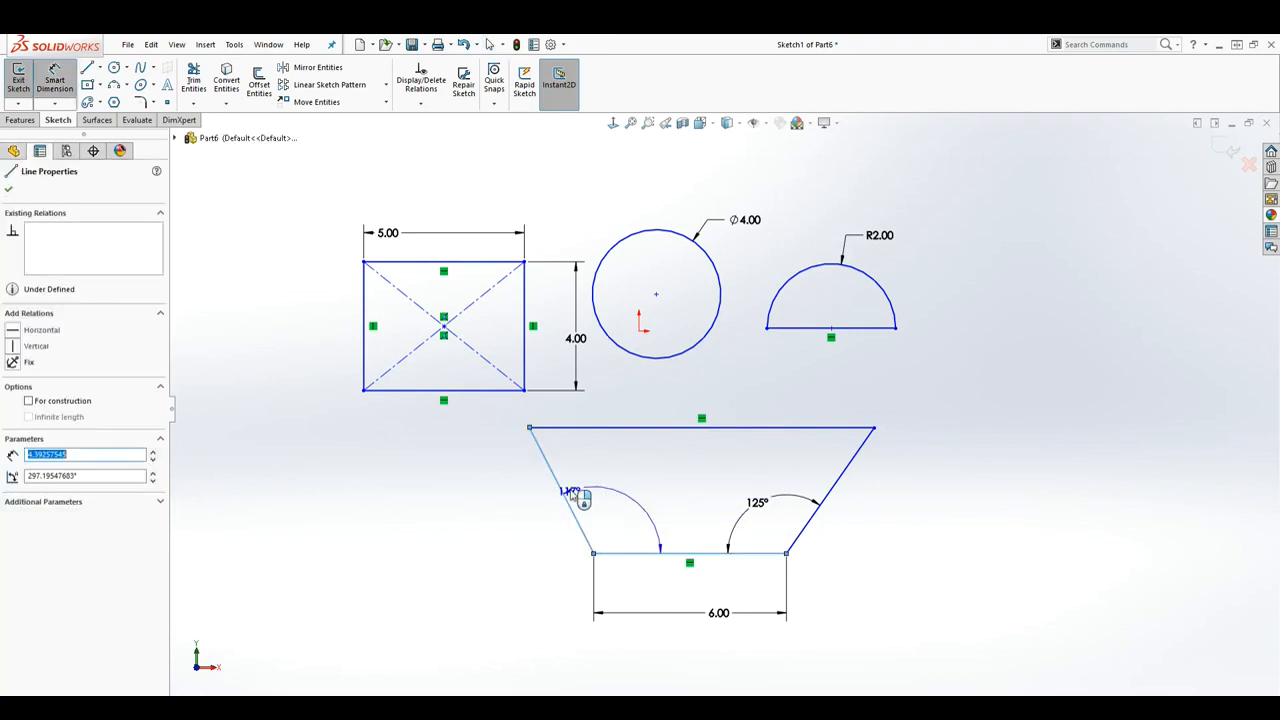
{"action": "left_click", "coordinate": [589, 482]}
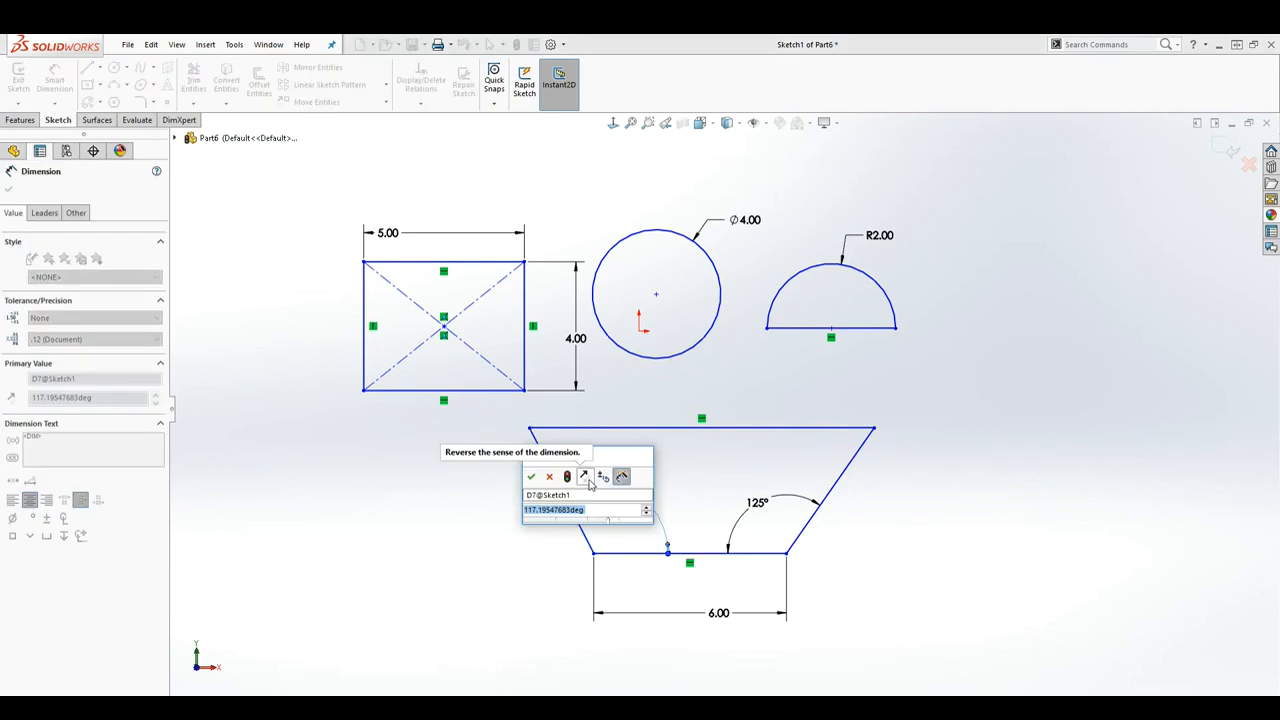
{"action": "type", "text": "125"}
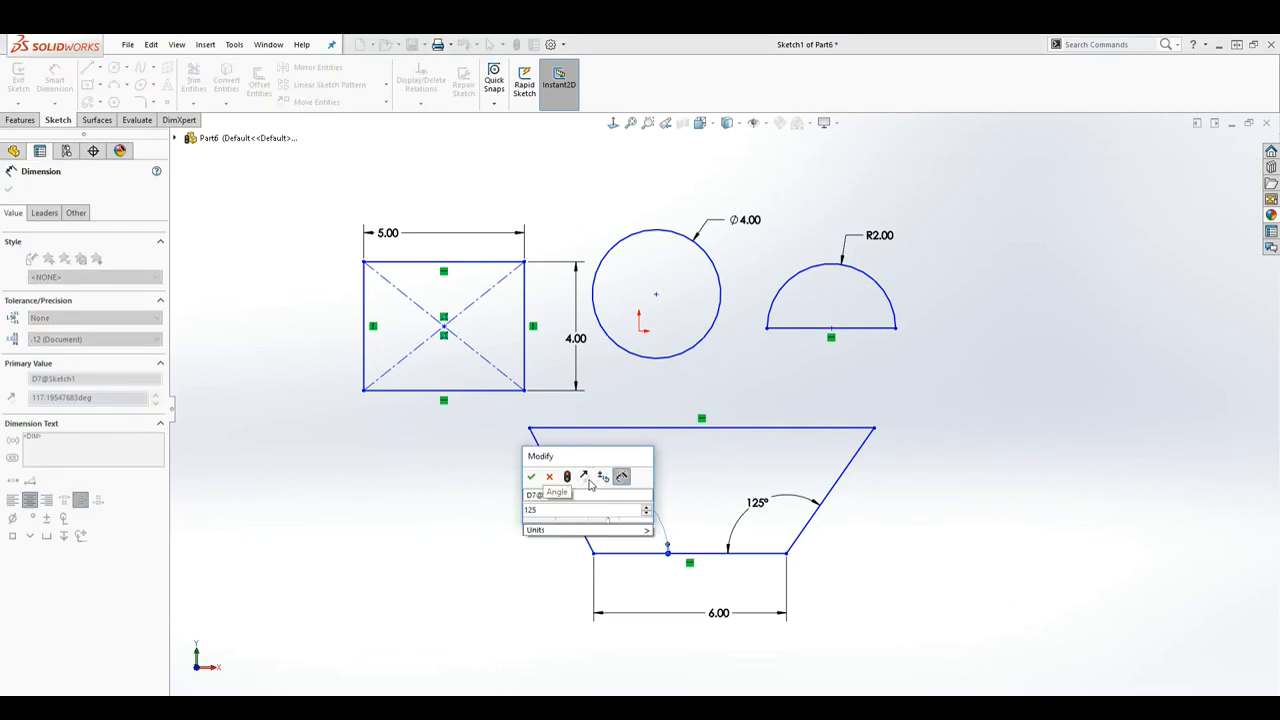
{"action": "key", "text": "Return"}
{"action": "key", "text": "Escape"}
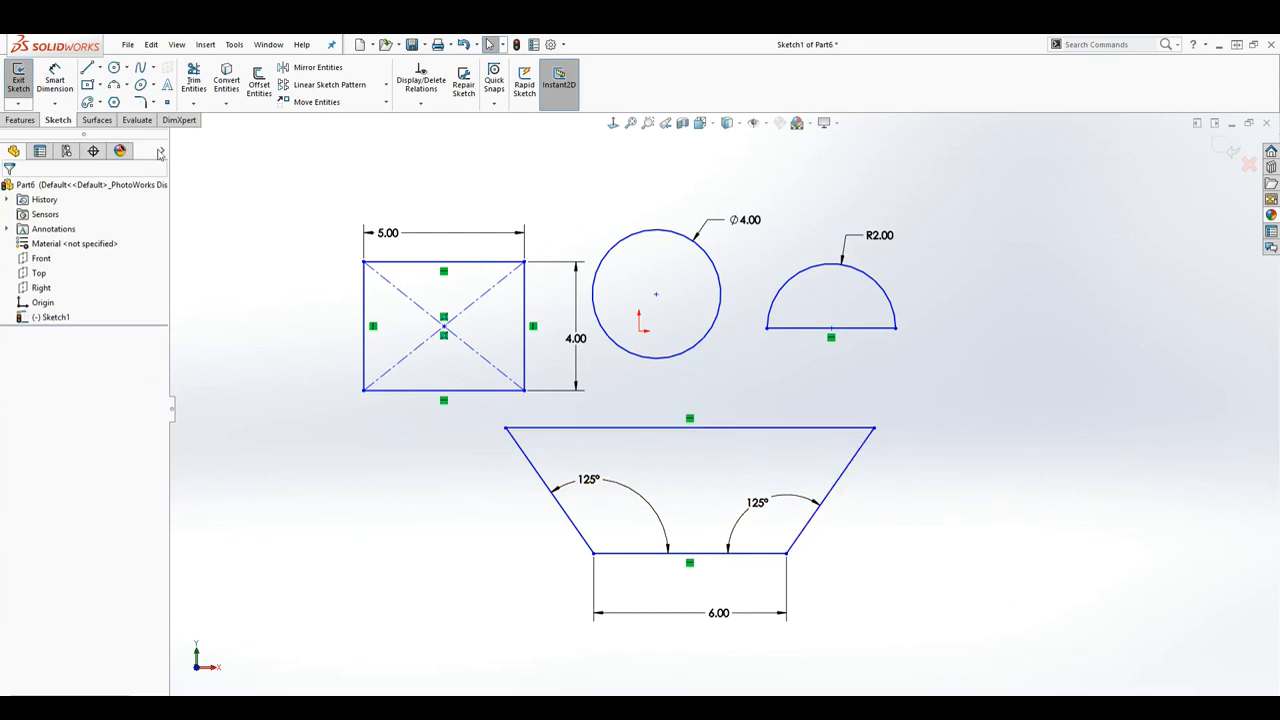
- Dimension the vertical distance between the trapezoid's top and bottom edges and set it to 4 in
{"action": "left_click", "coordinate": [55, 75]}
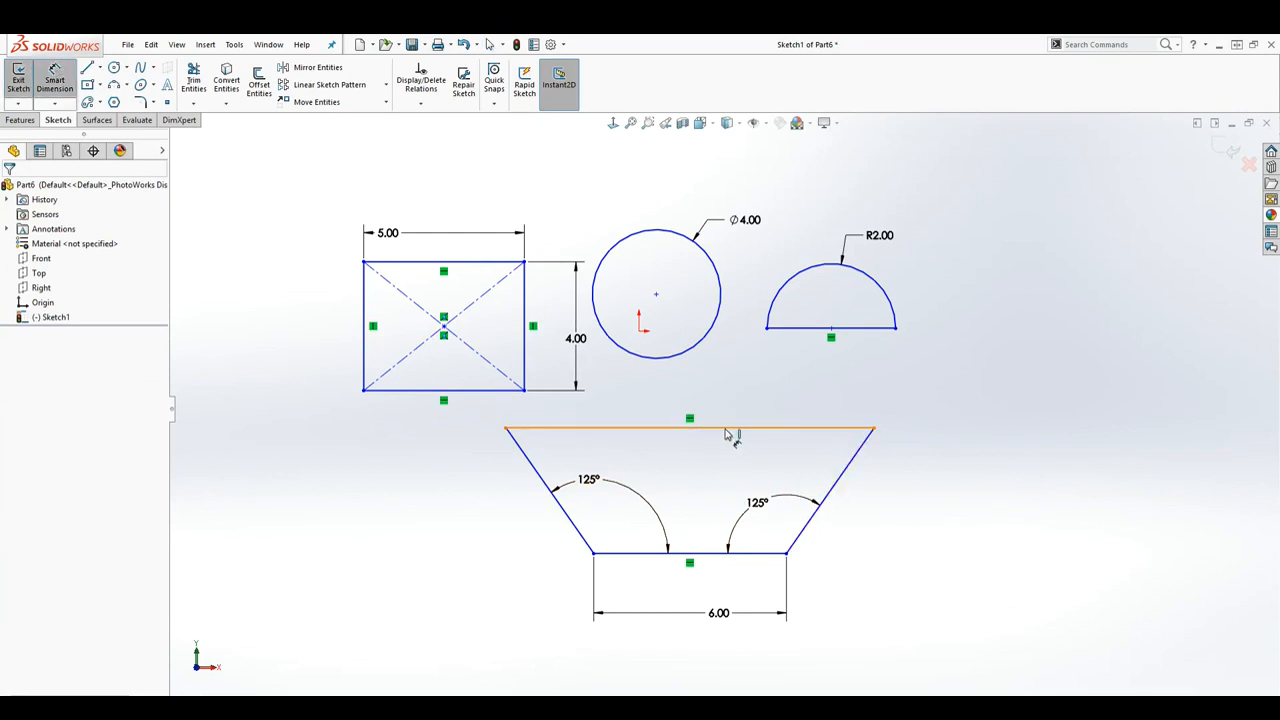
{"action": "left_click", "coordinate": [506, 429]}
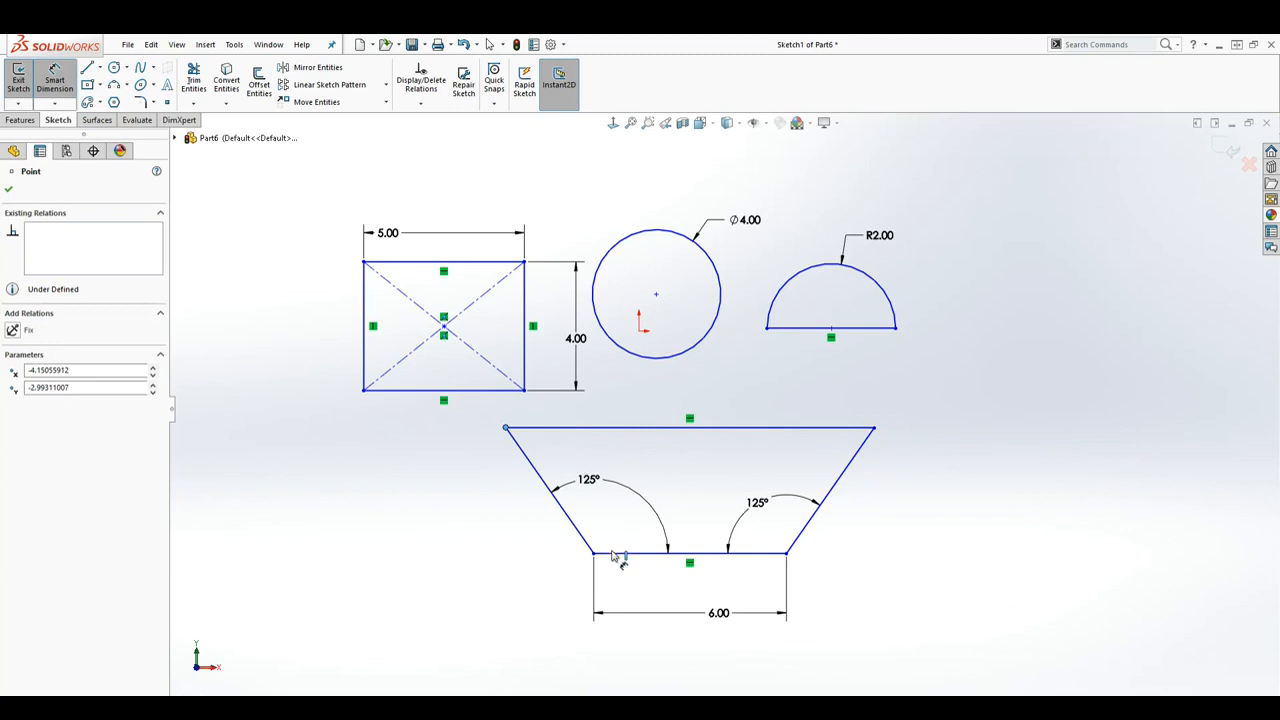
{"action": "left_click", "coordinate": [533, 444]}
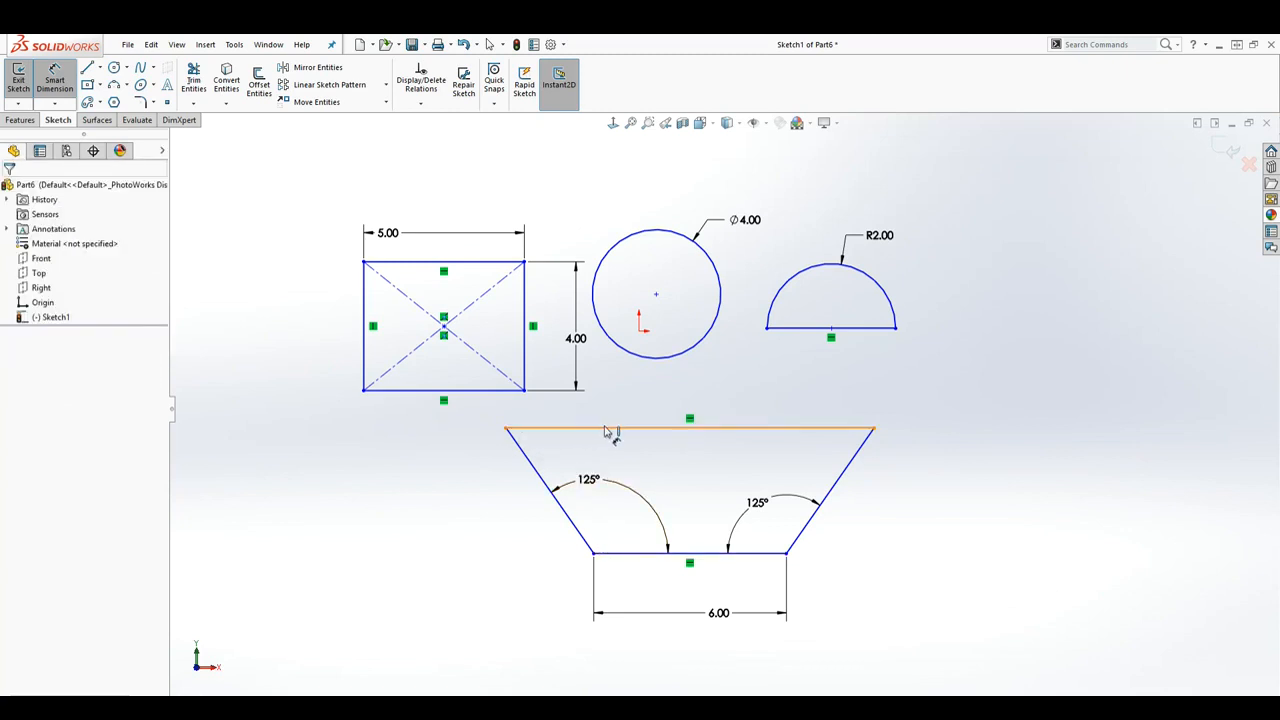
{"action": "left_click", "coordinate": [605, 435]}
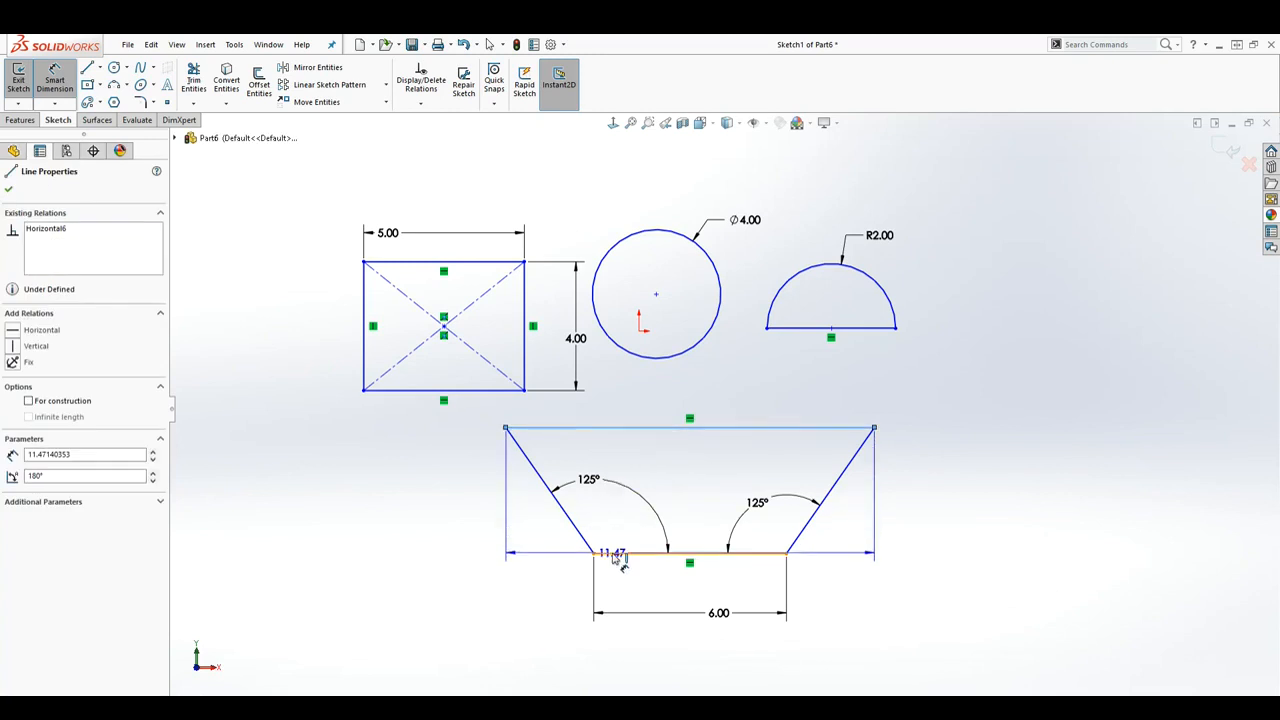
{"action": "left_click", "coordinate": [440, 512]}
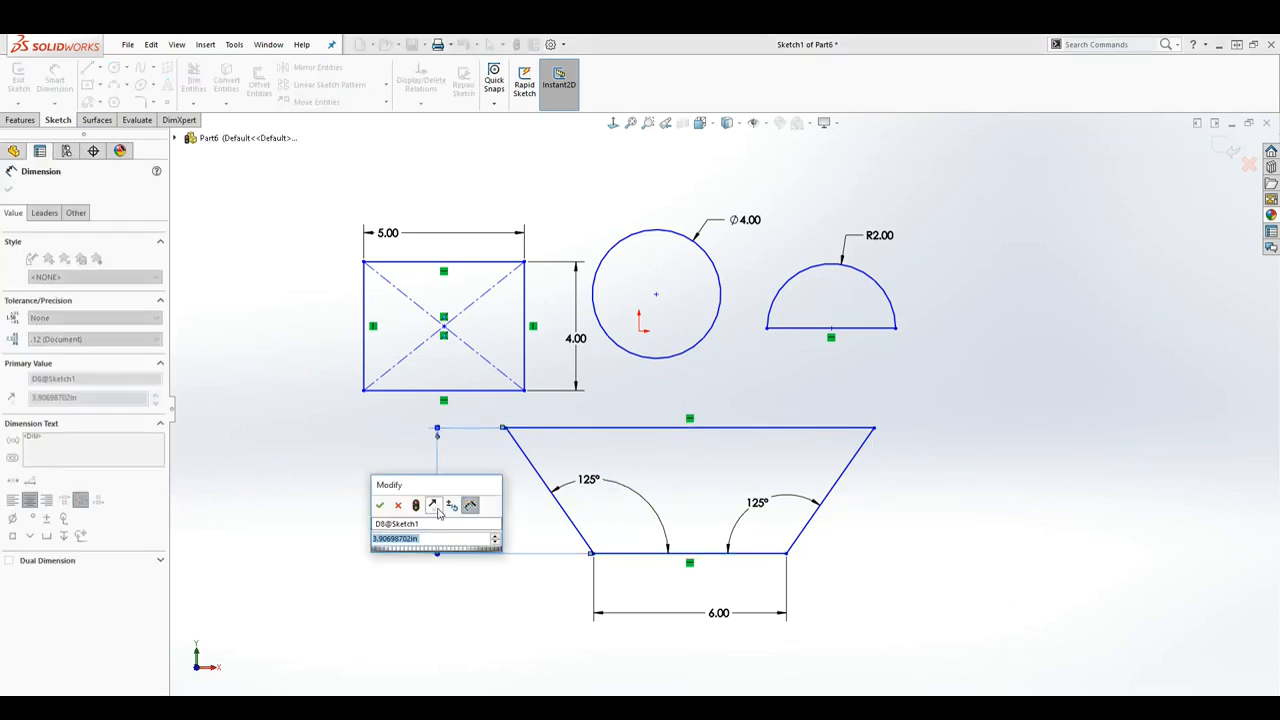
{"action": "type", "text": "4"}
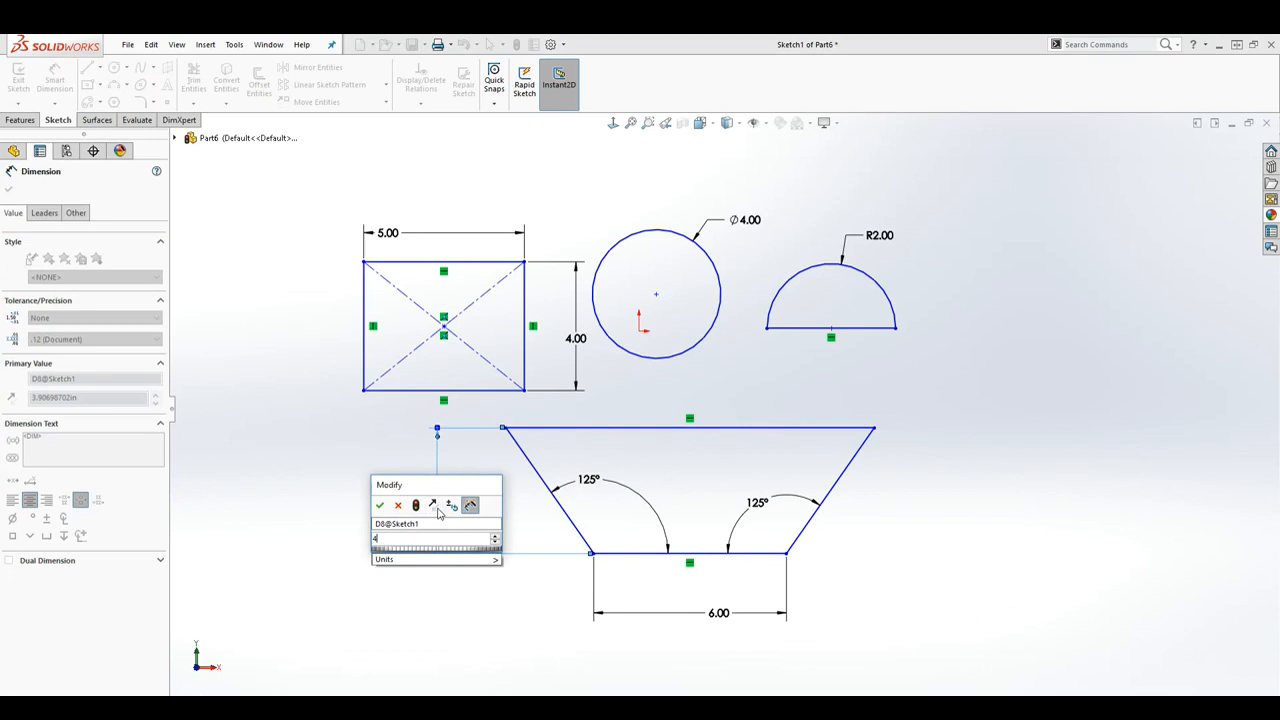
{"action": "key", "text": "Return"}
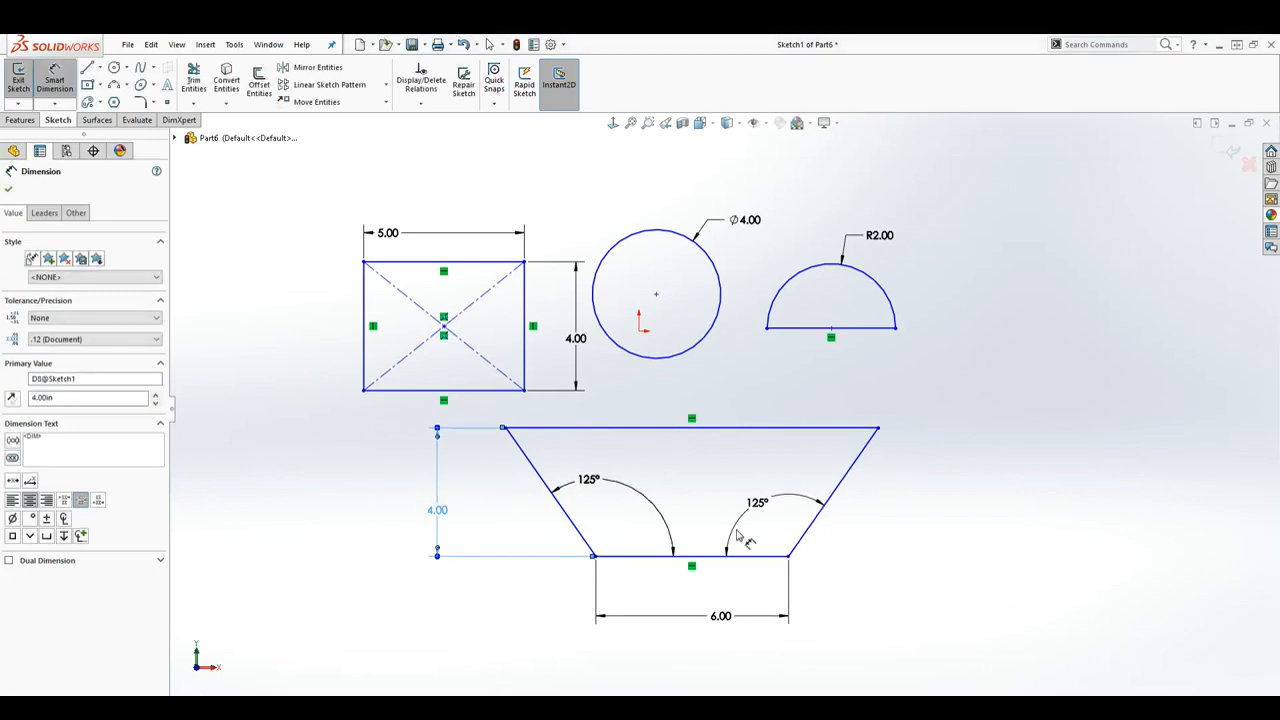
{"action": "key", "text": "Escape"}
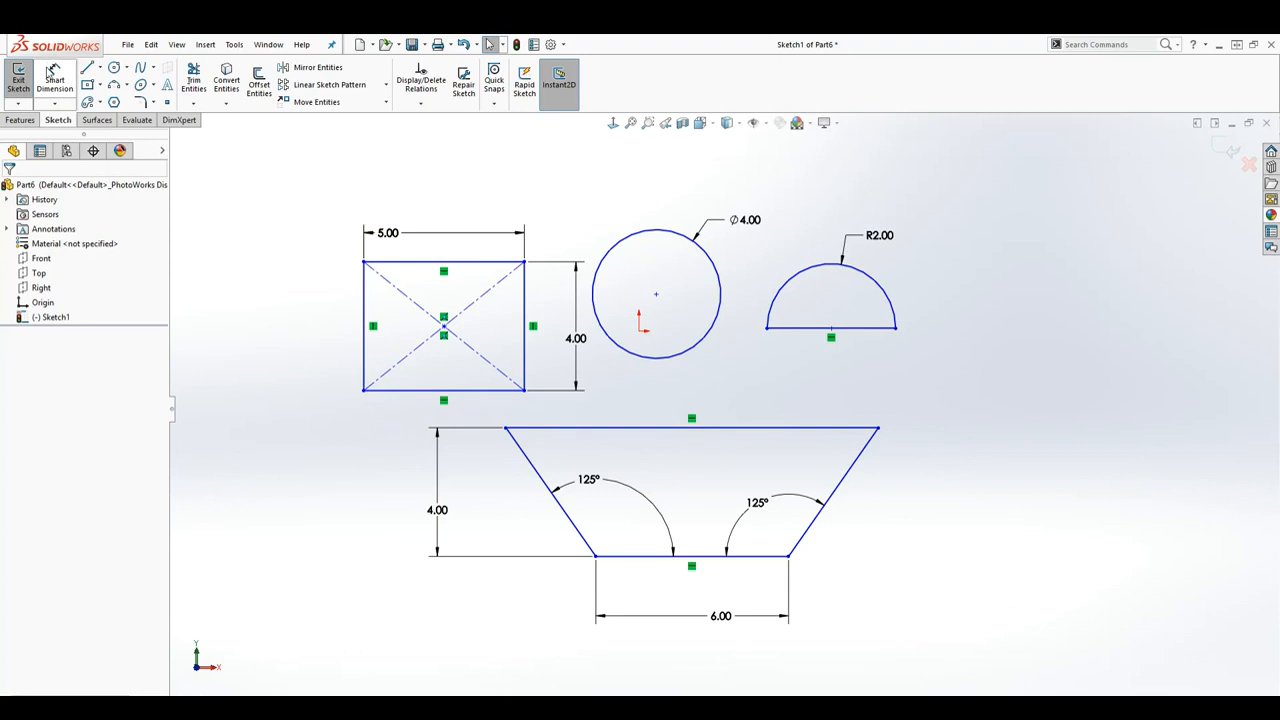
- Delete the height dimension between the trapezoid's top and bottom edges
{"action": "left_click", "coordinate": [54, 76]}
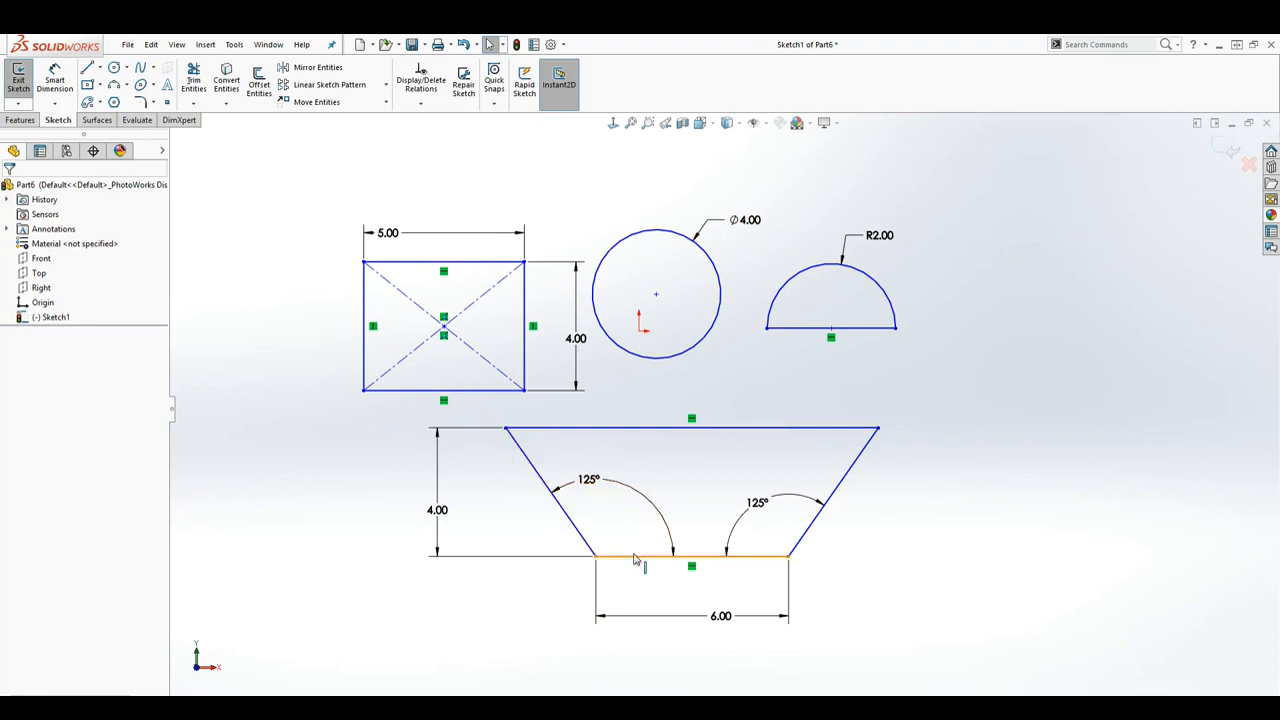
{"action": "left_click_drag", "start_coordinate": [530, 595], "coordinate": [405, 460]}
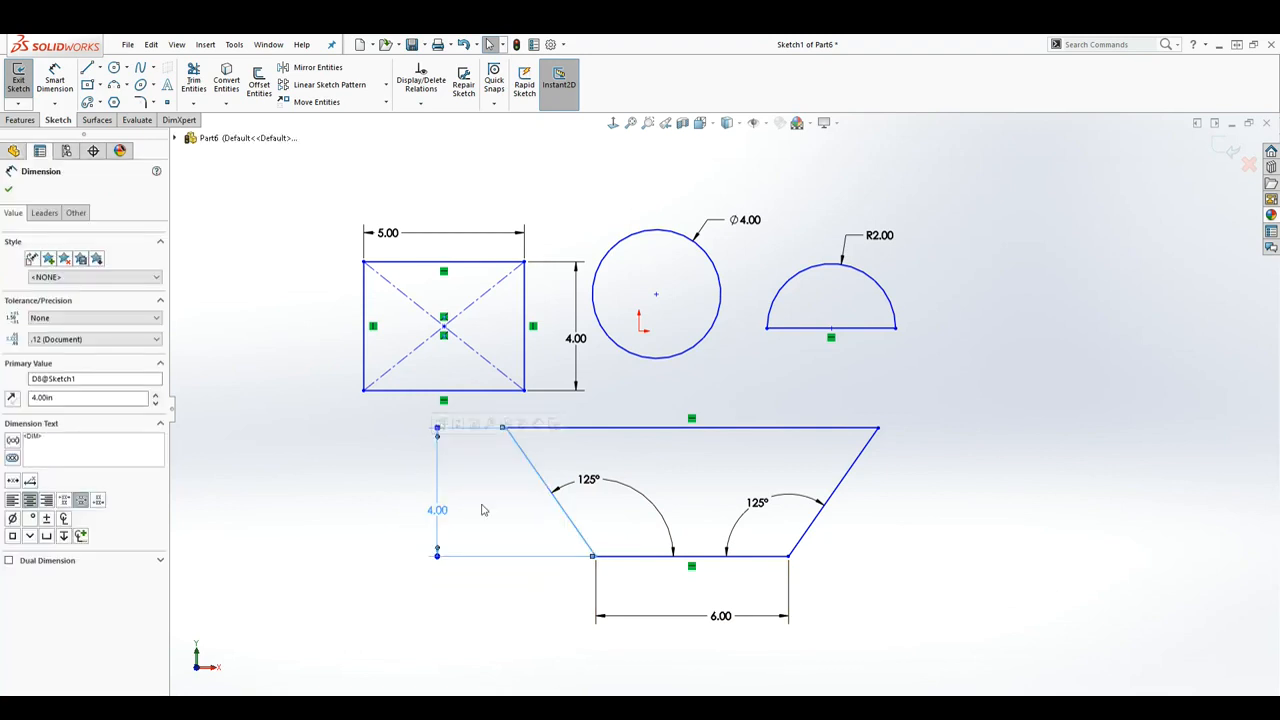
{"action": "key", "text": "Delete"}
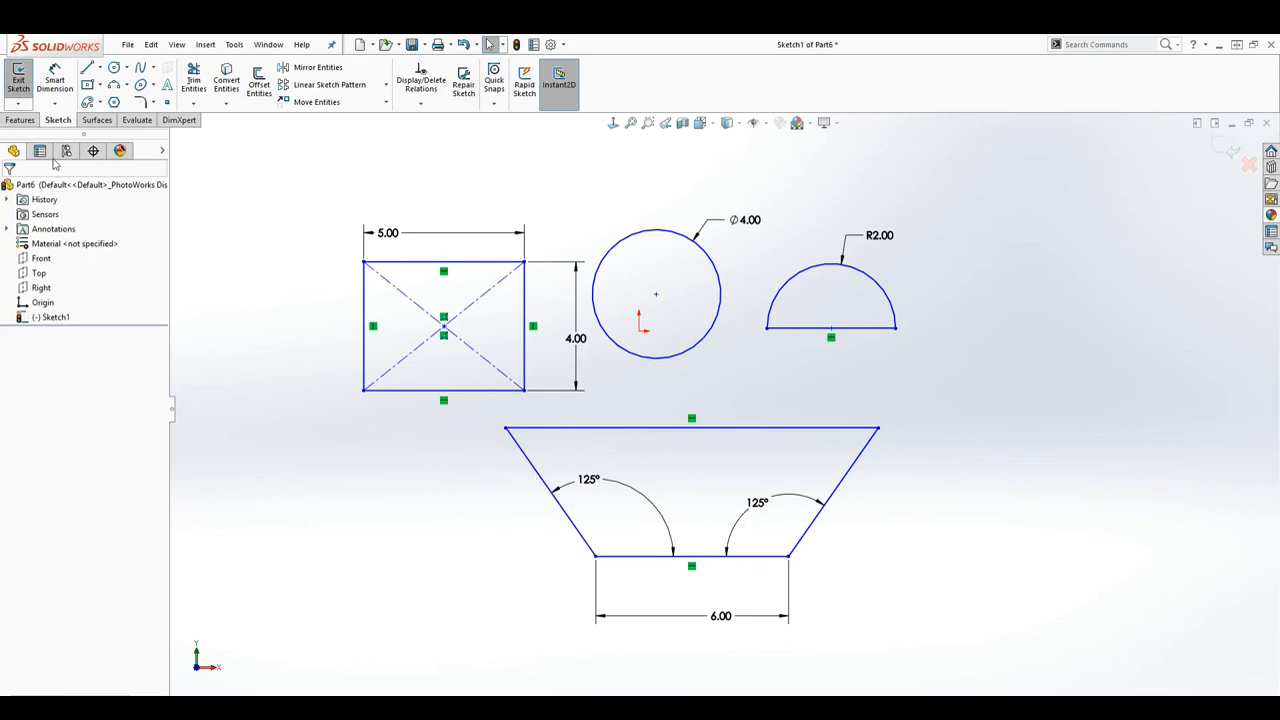
- Dimension the trapezoid's left slanted side with an aligned dimension and set its length to 5 in
{"action": "left_click", "coordinate": [55, 80]}
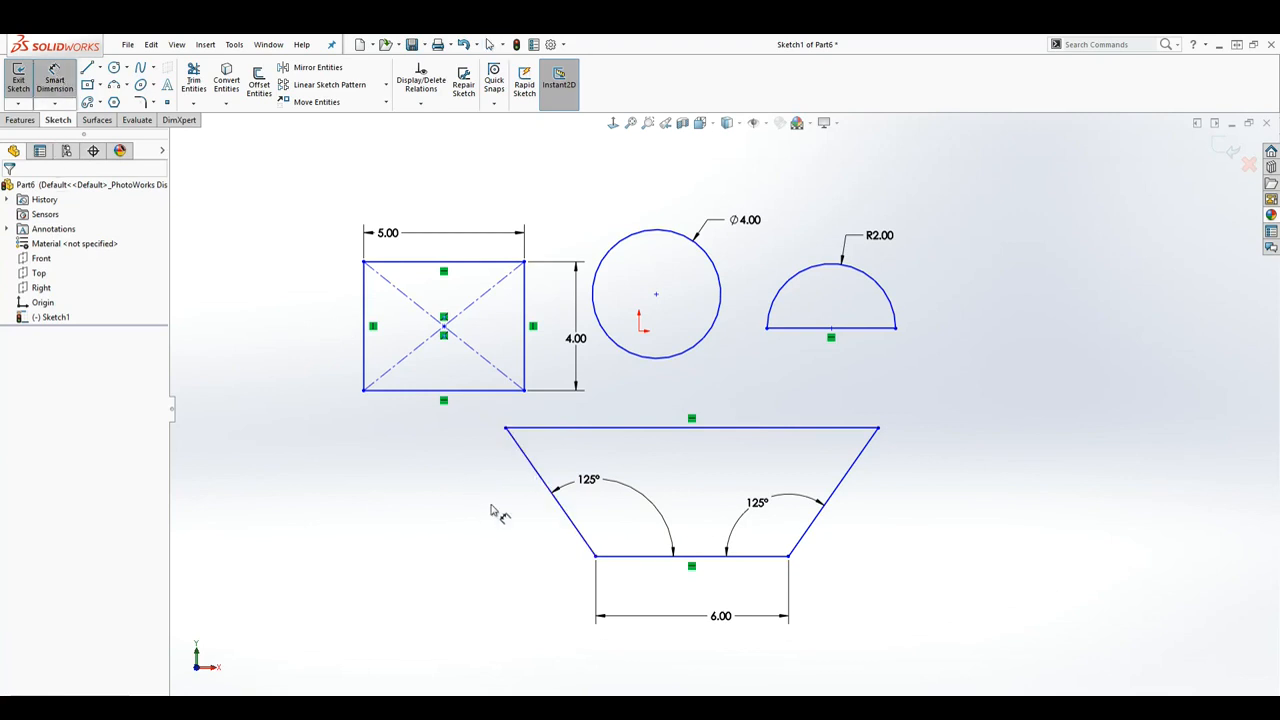
{"action": "left_click", "coordinate": [527, 461]}
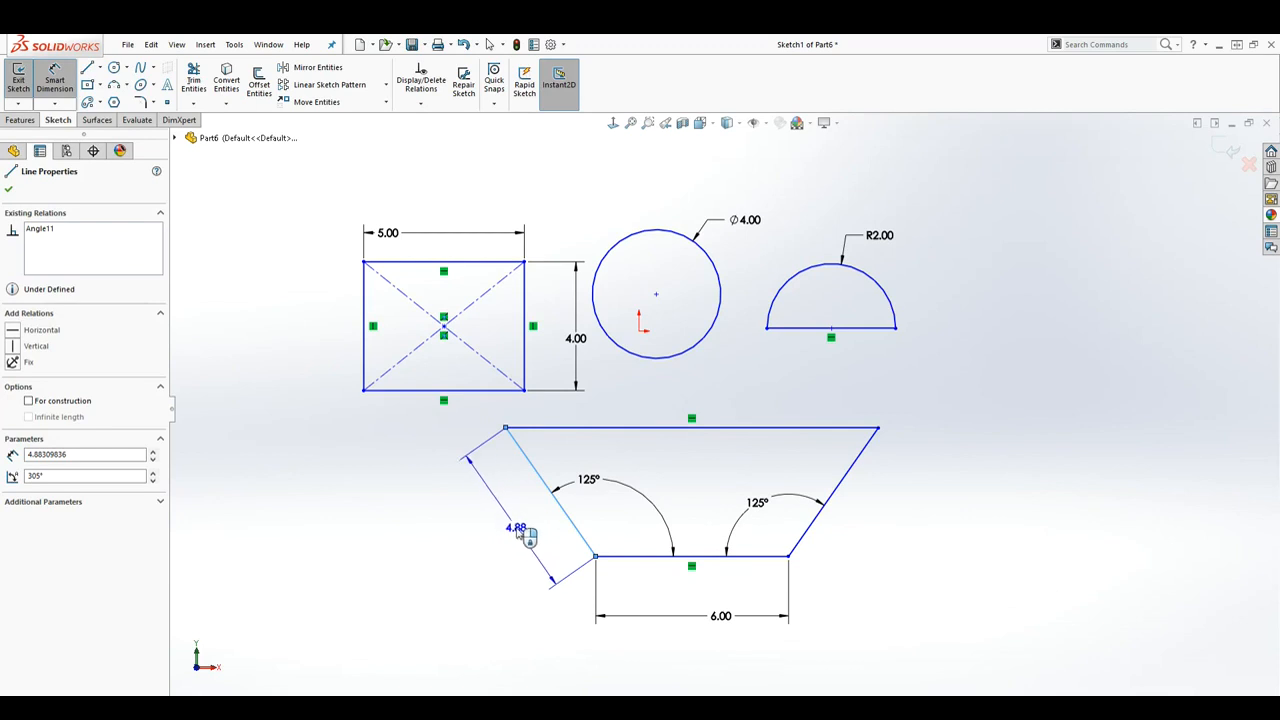
{"action": "left_click", "coordinate": [516, 537]}
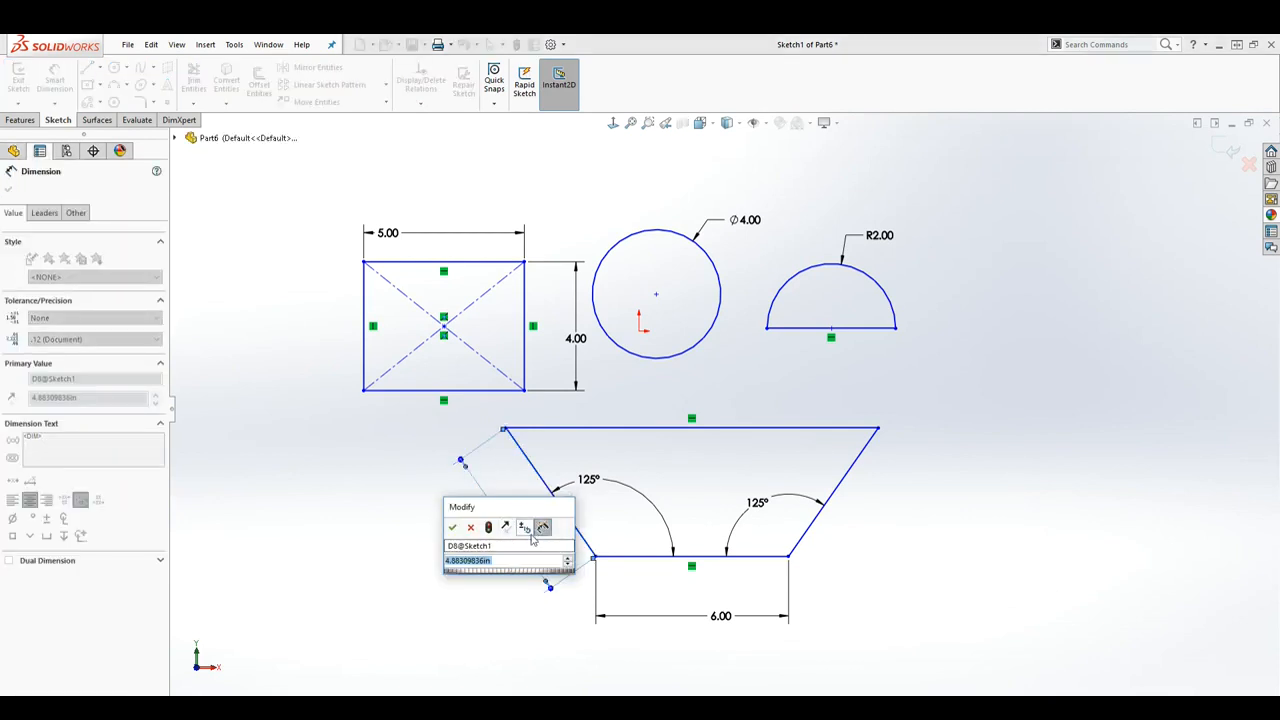
{"action": "type", "text": "5"}
{"action": "key", "text": "Return"}
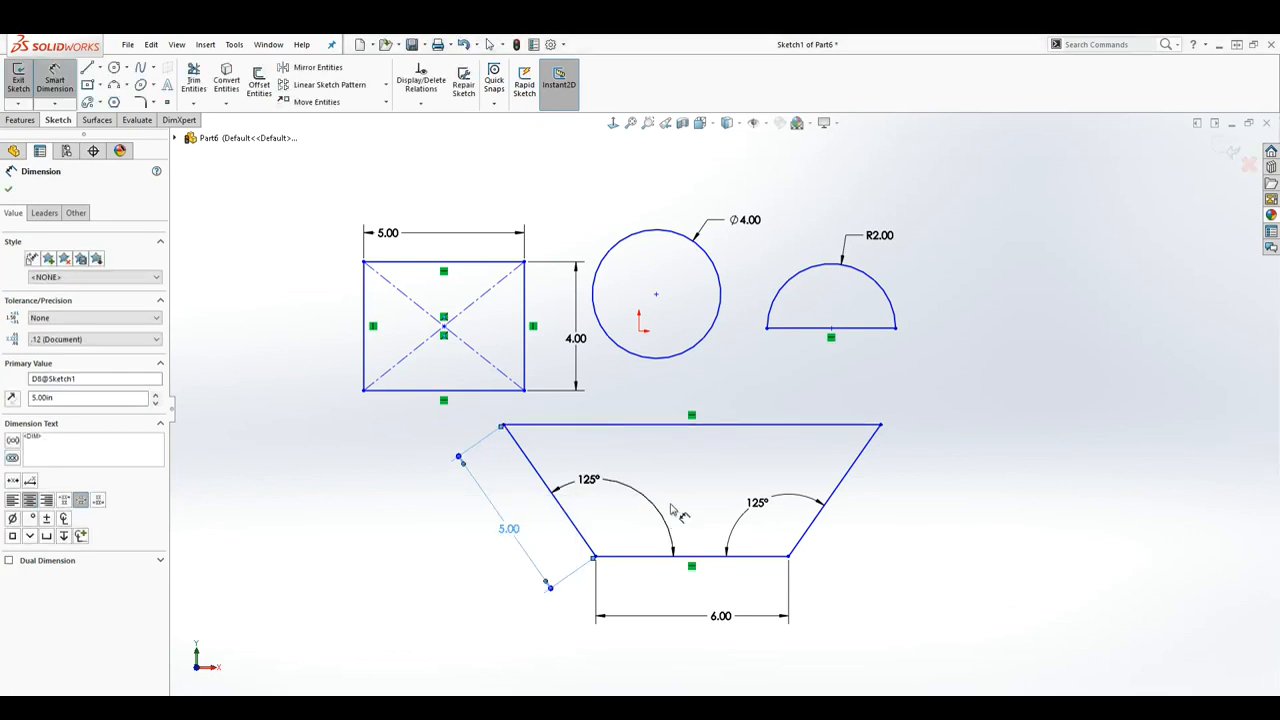